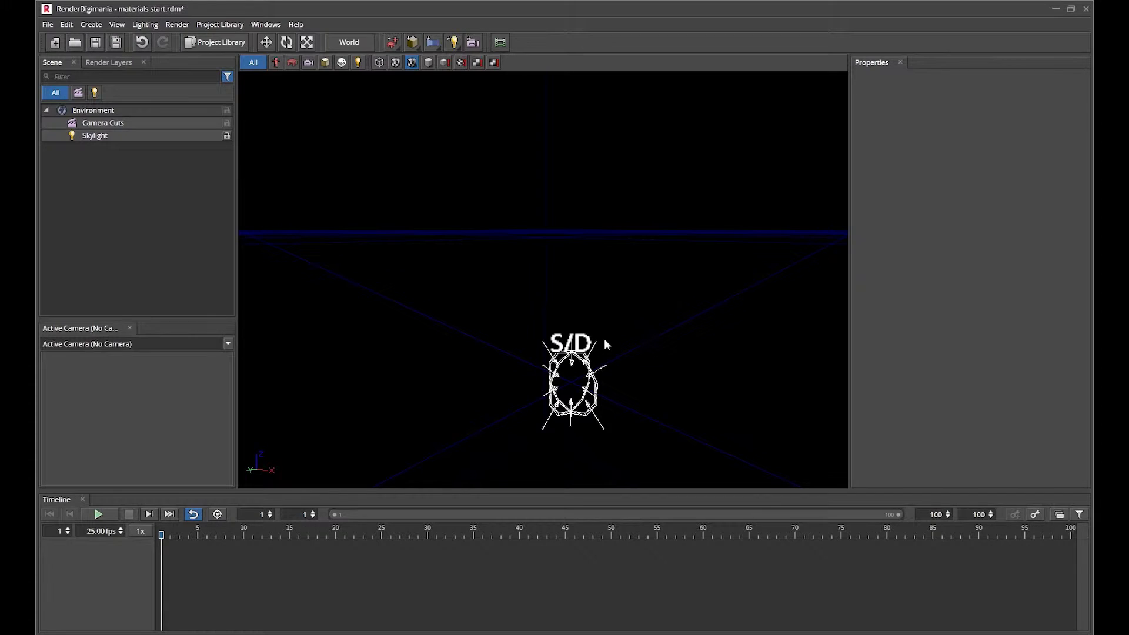
- Create the chr_dino mesh in the scene from the Dino folder of the Project Library
click(221, 42)
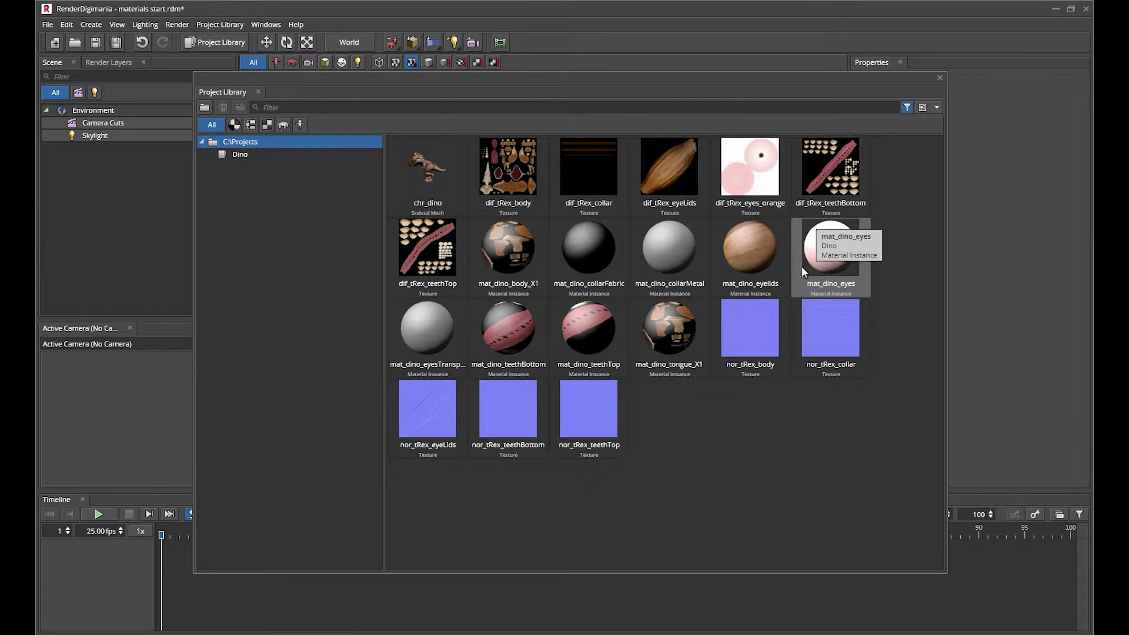
click(242, 154)
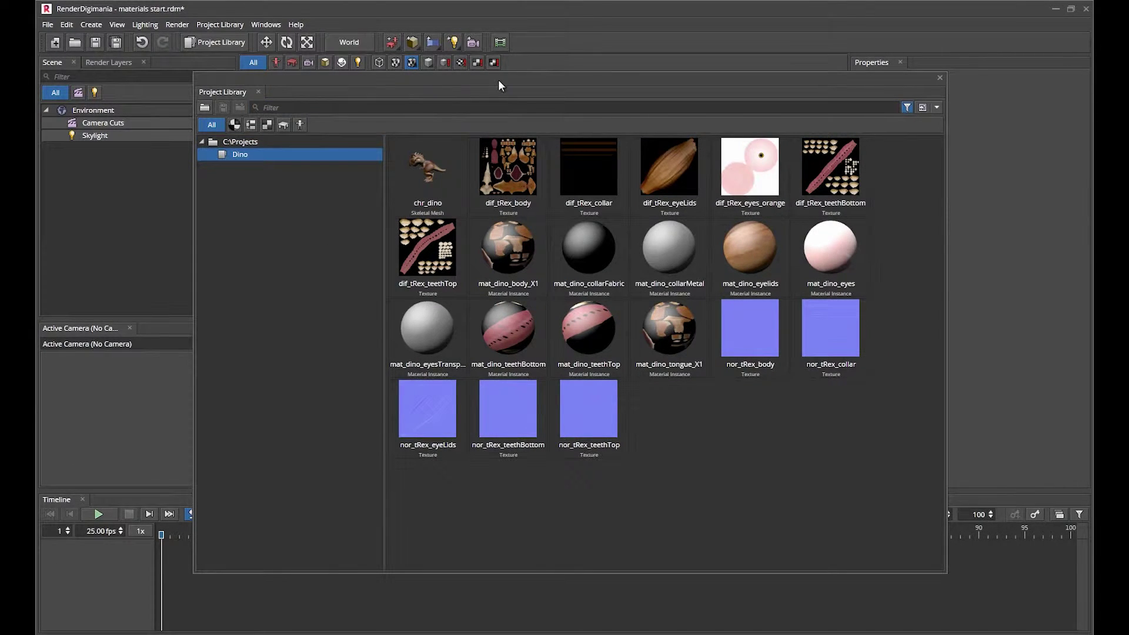
drag(499, 79, 569, 317)
click(497, 382)
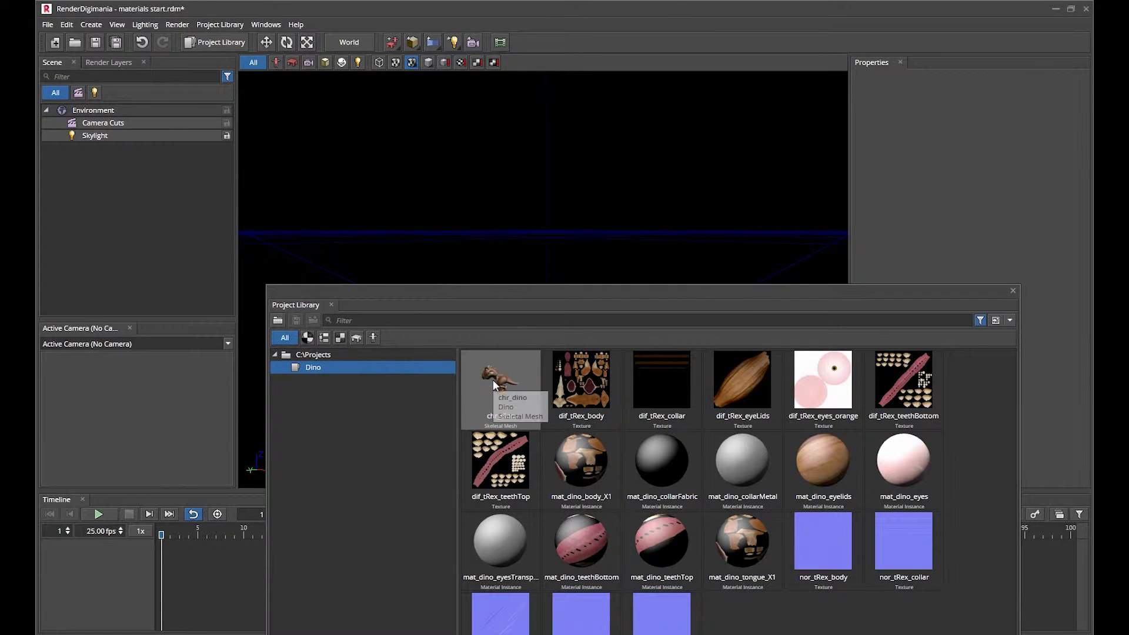
right_click(494, 386)
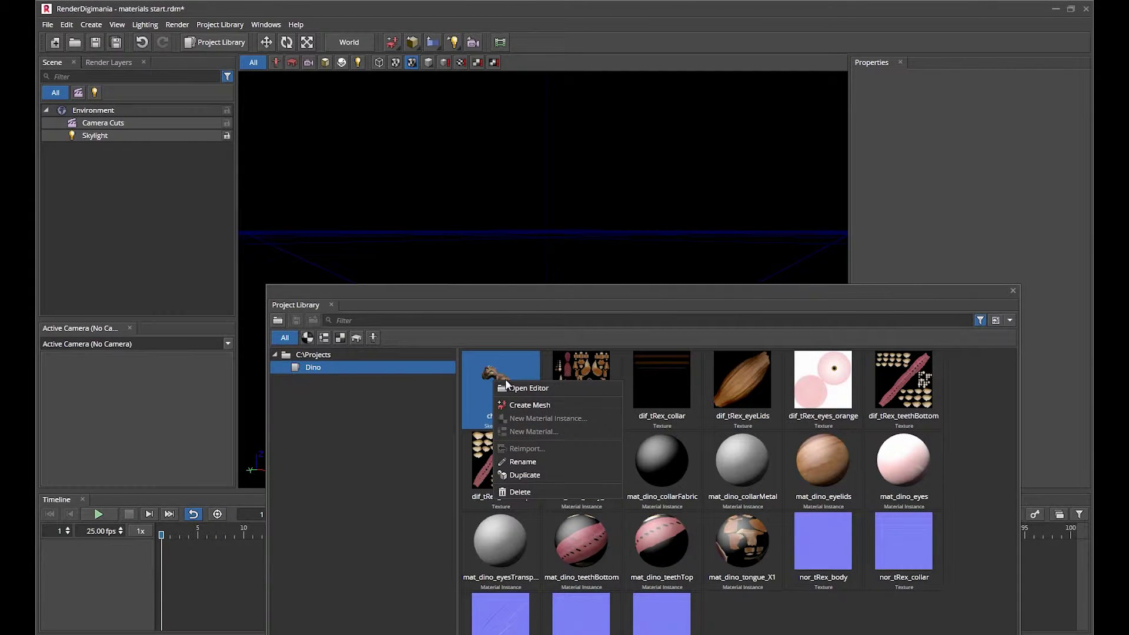
click(533, 404)
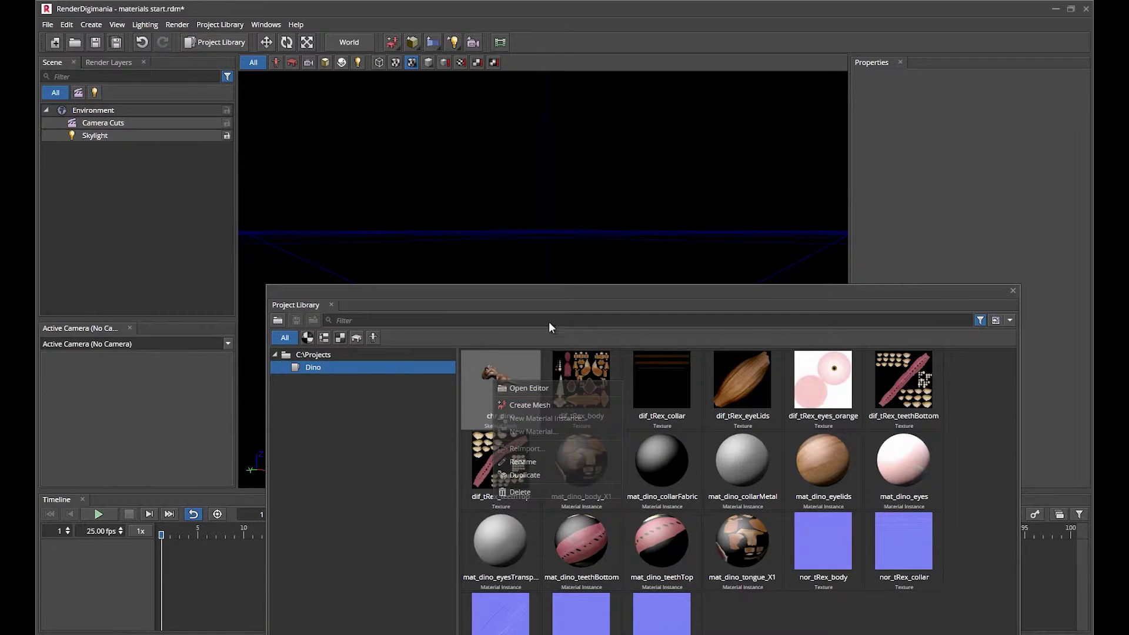
drag(548, 322, 574, 477)
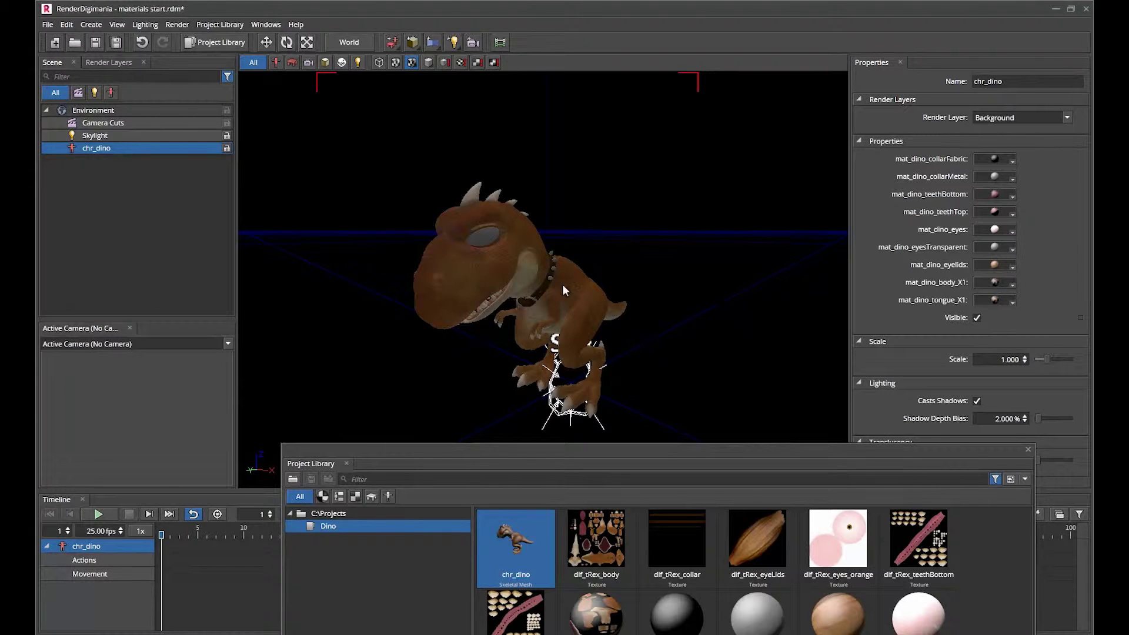
- Orbit to face the dino front-on and enlarge the Dino library into a big floating window
middle_drag(619, 292, 531, 297)
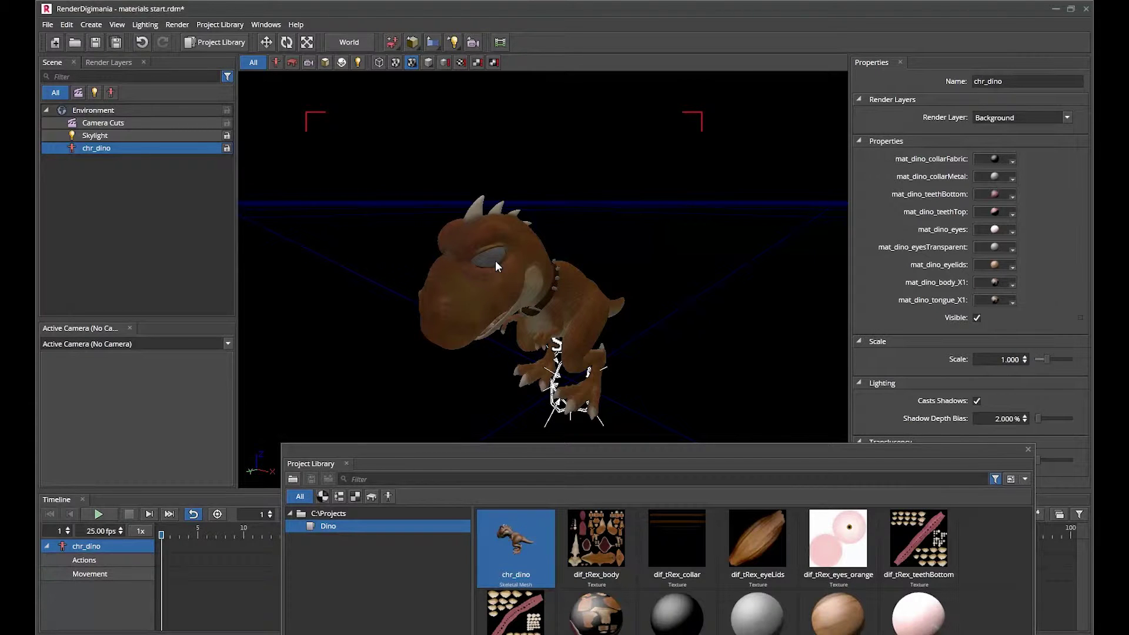
drag(640, 456, 545, 82)
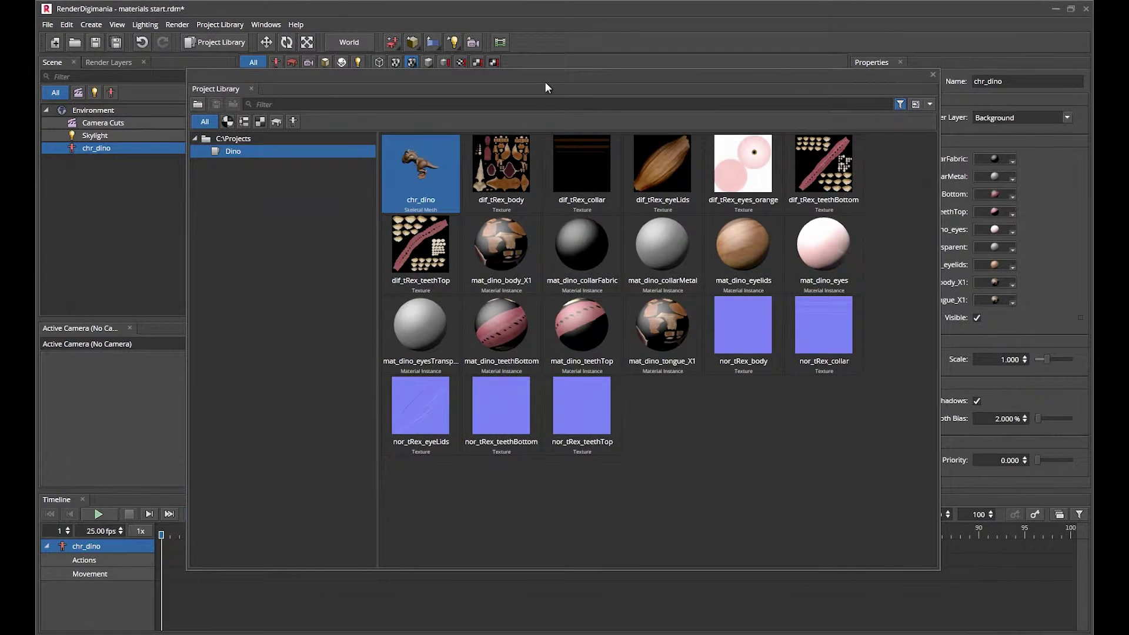
- Create a Glass-template material instance named 'dino transparency' and select it
right_click(674, 418)
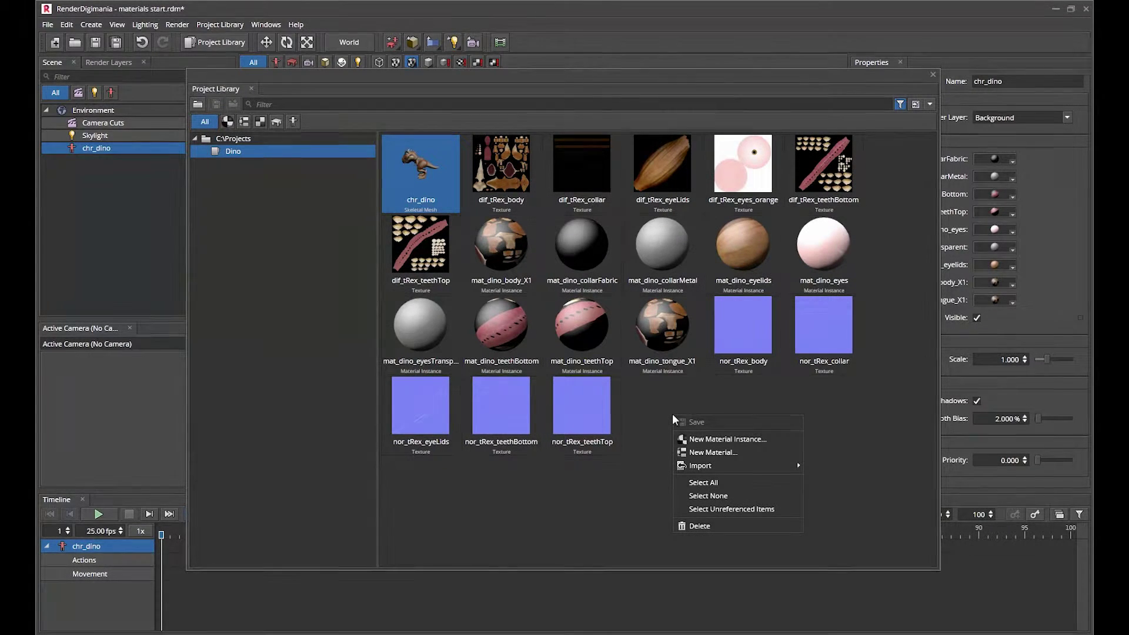
click(734, 439)
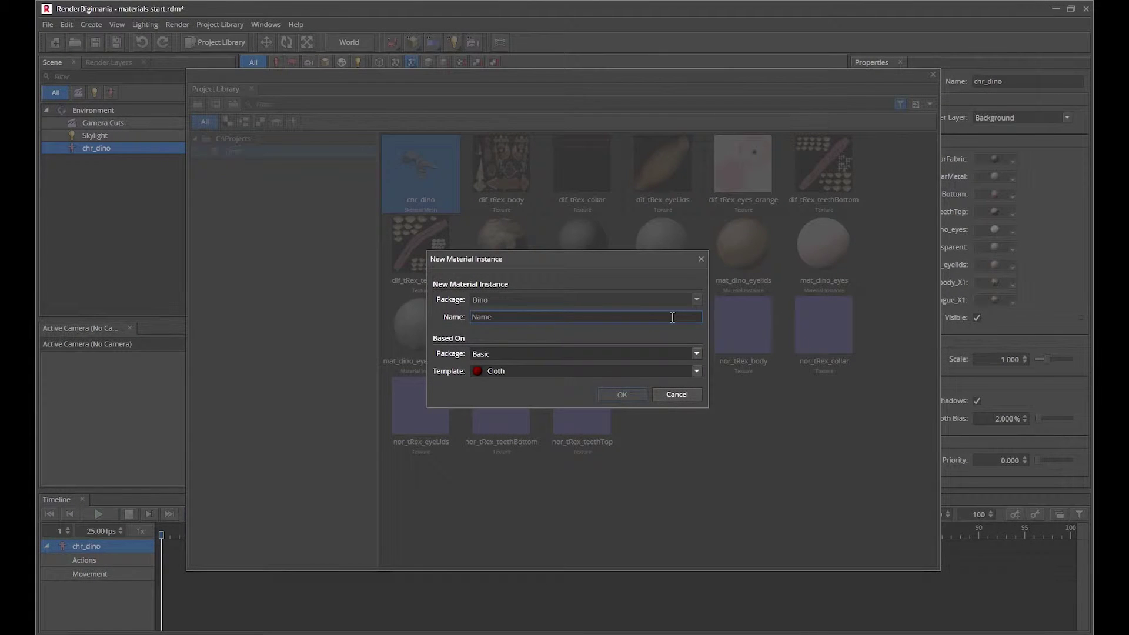
text(dino transparency)
click(514, 370)
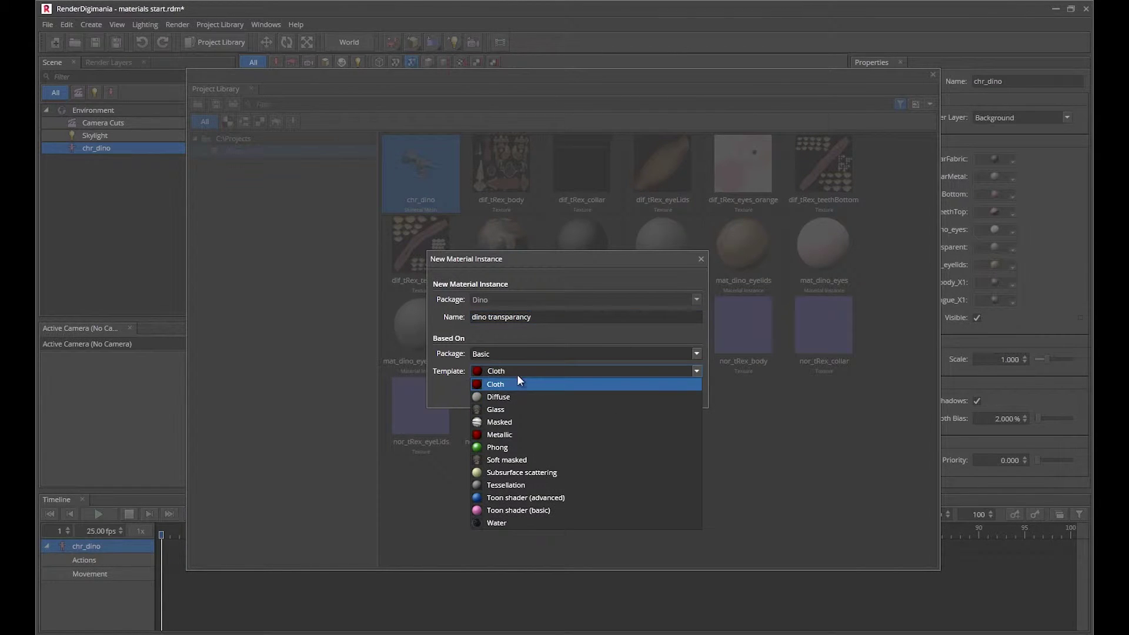
click(522, 409)
click(614, 394)
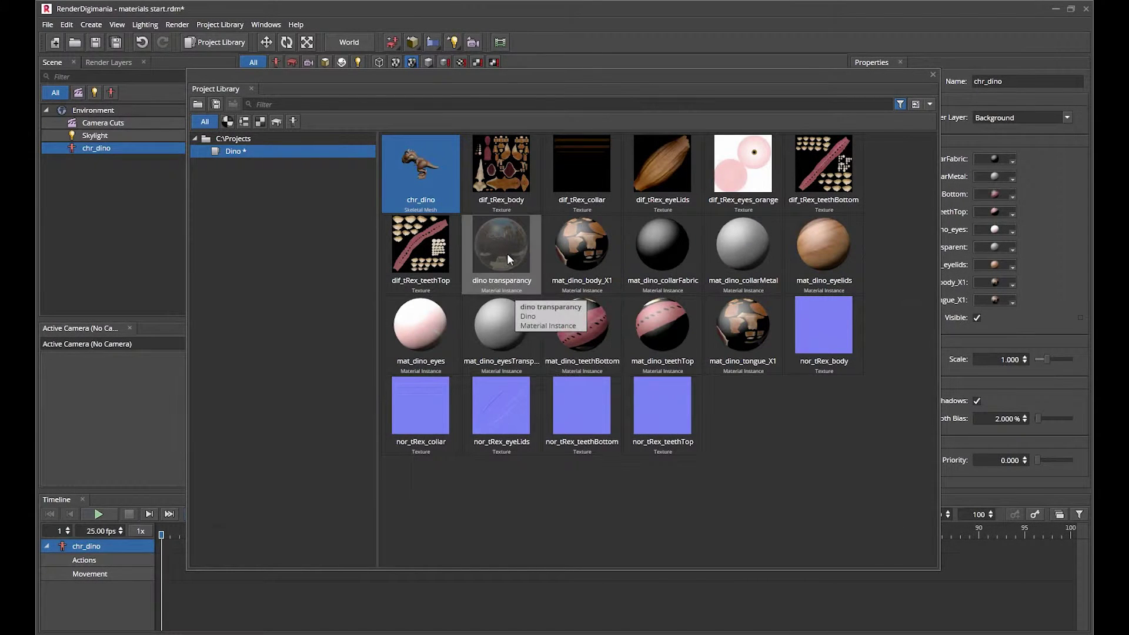
click(507, 253)
- Set the dino transparency material's Reflections Strength to 0 in its editor, then close it
drag(515, 86, 556, 330)
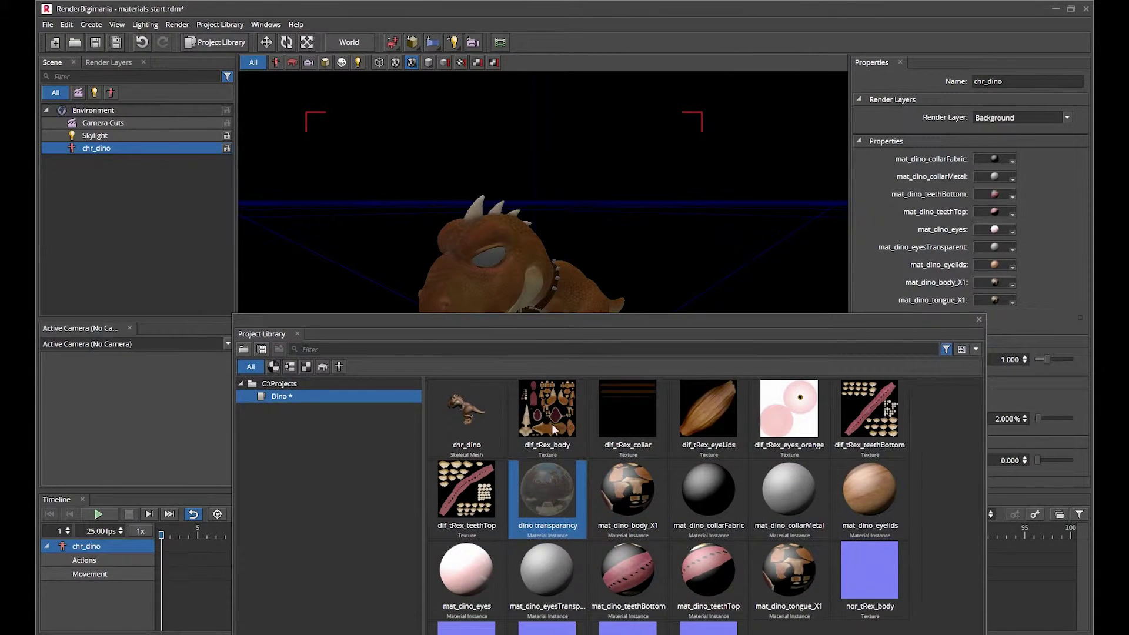
right_click(552, 489)
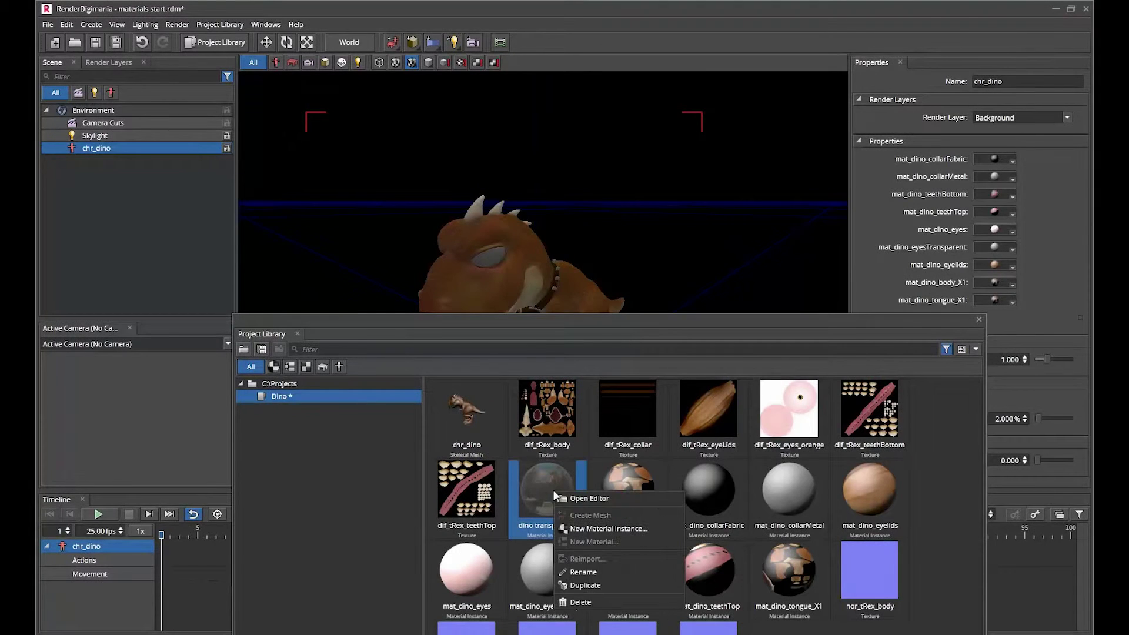
click(575, 499)
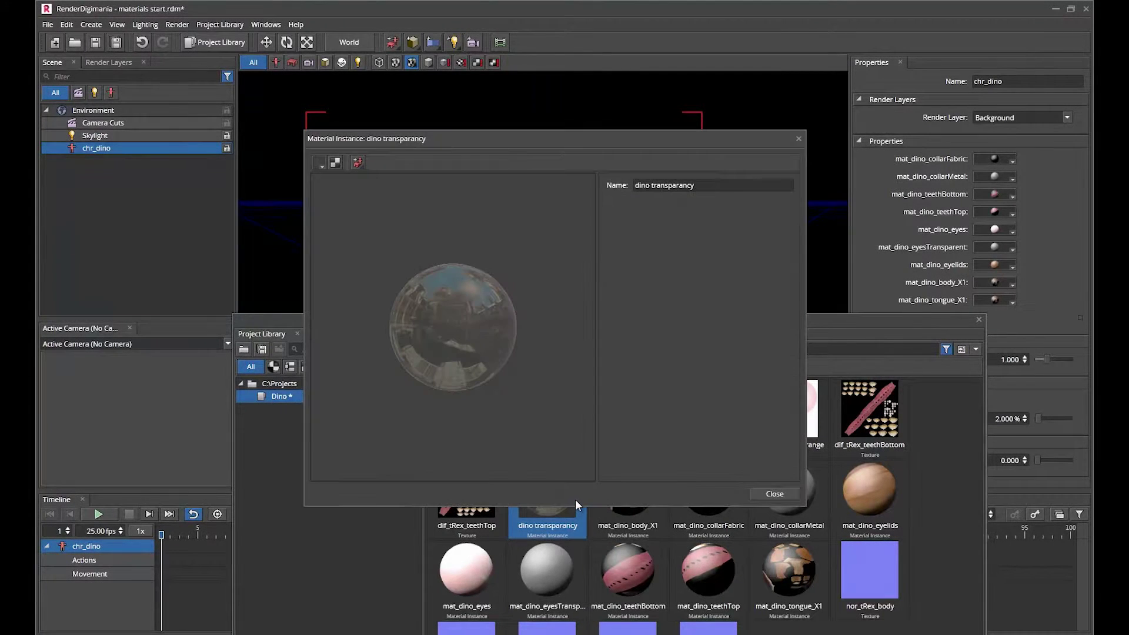
mouse_move(793, 261)
mouse_down()
mouse_move(792, 428)
mouse_move(795, 270)
mouse_move(784, 249)
mouse_up()
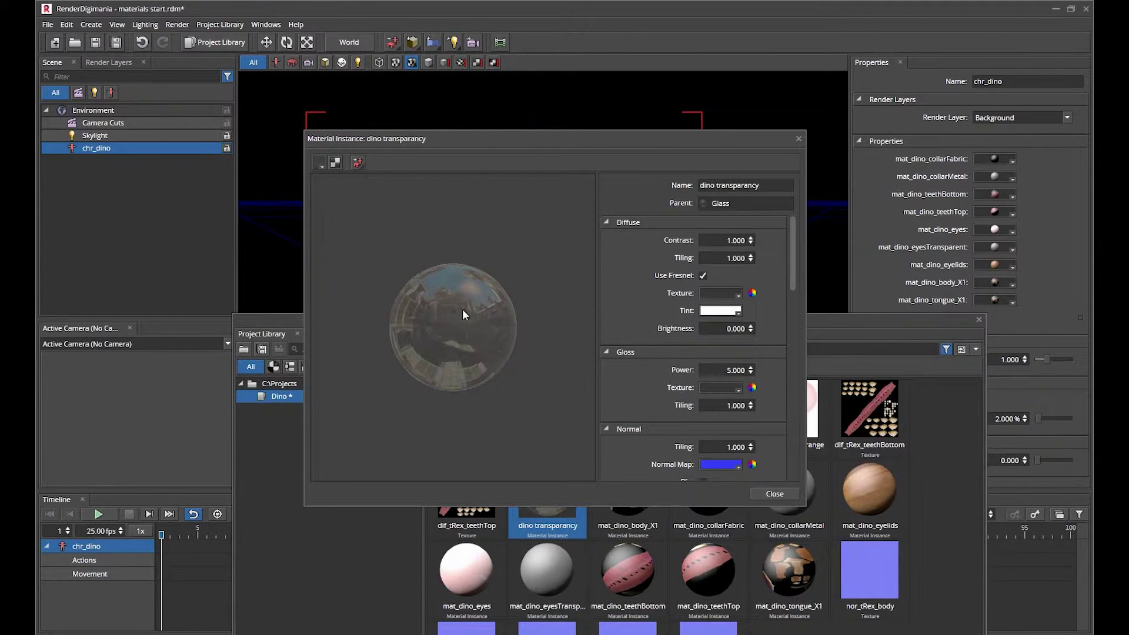
drag(790, 268, 790, 399)
click(716, 424)
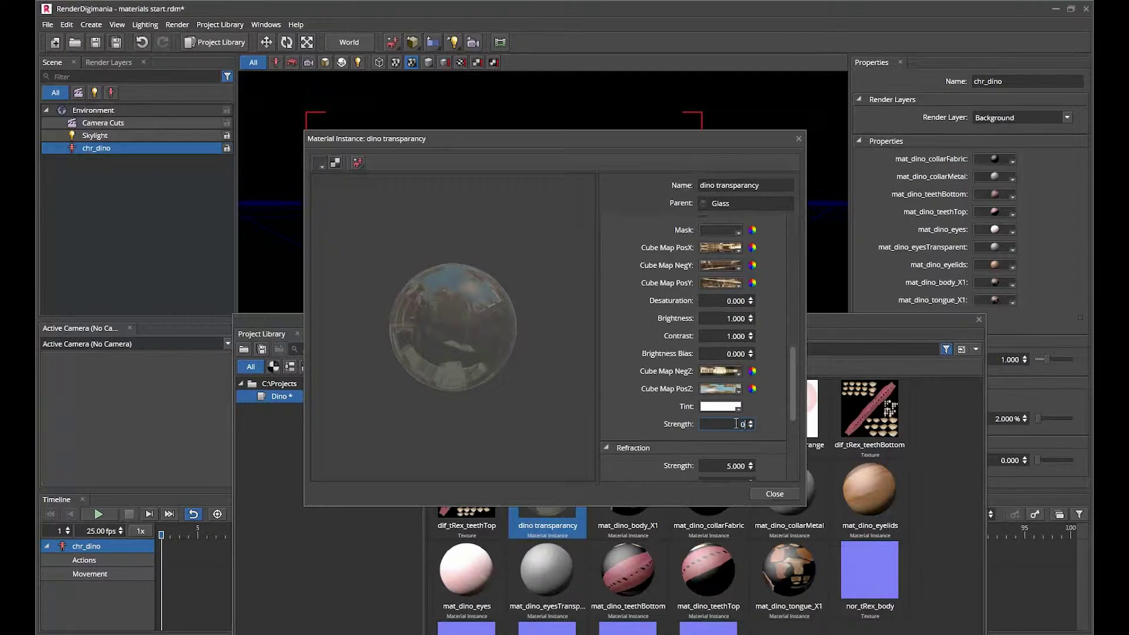
text(0)
key(Return)
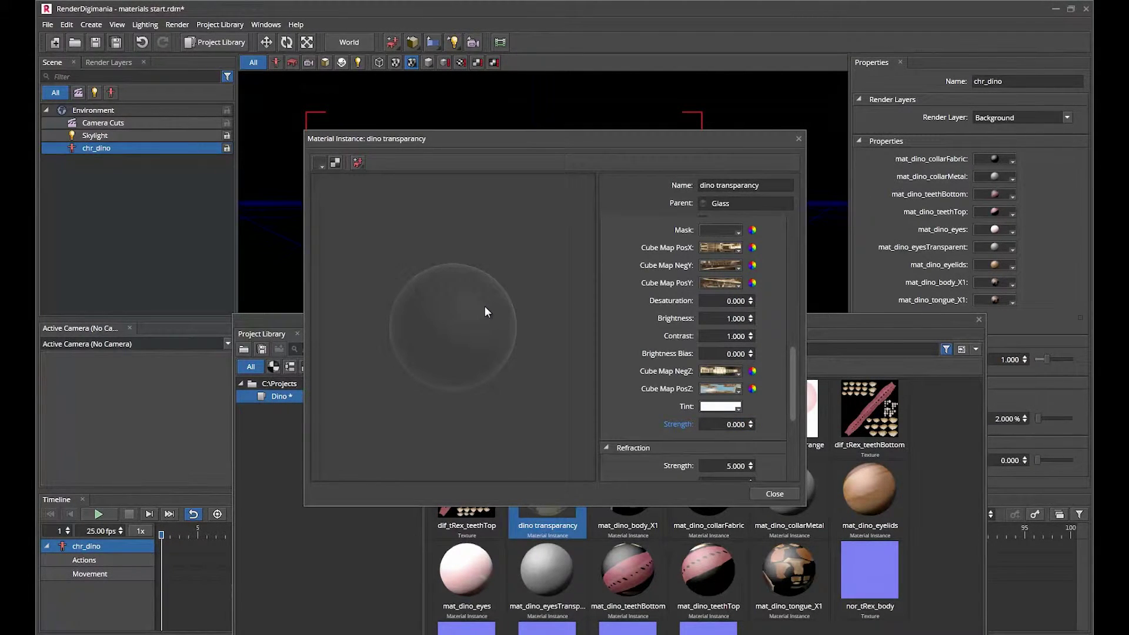
click(771, 494)
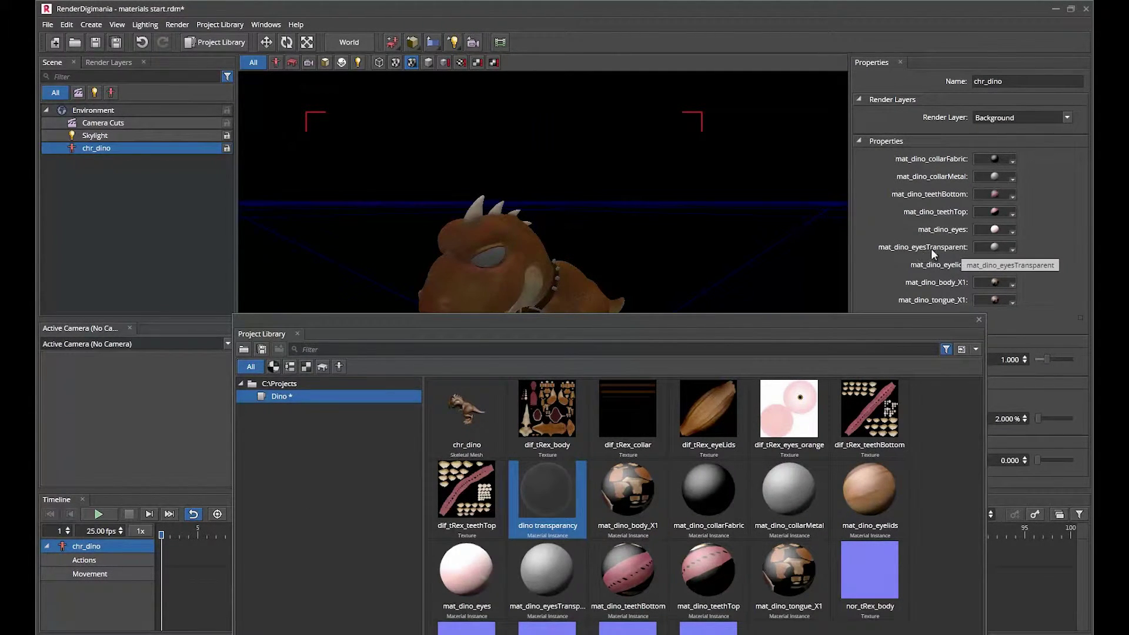
- Assign the dino transparency material to the mat_dino_eyesTransparent slot
click(1009, 249)
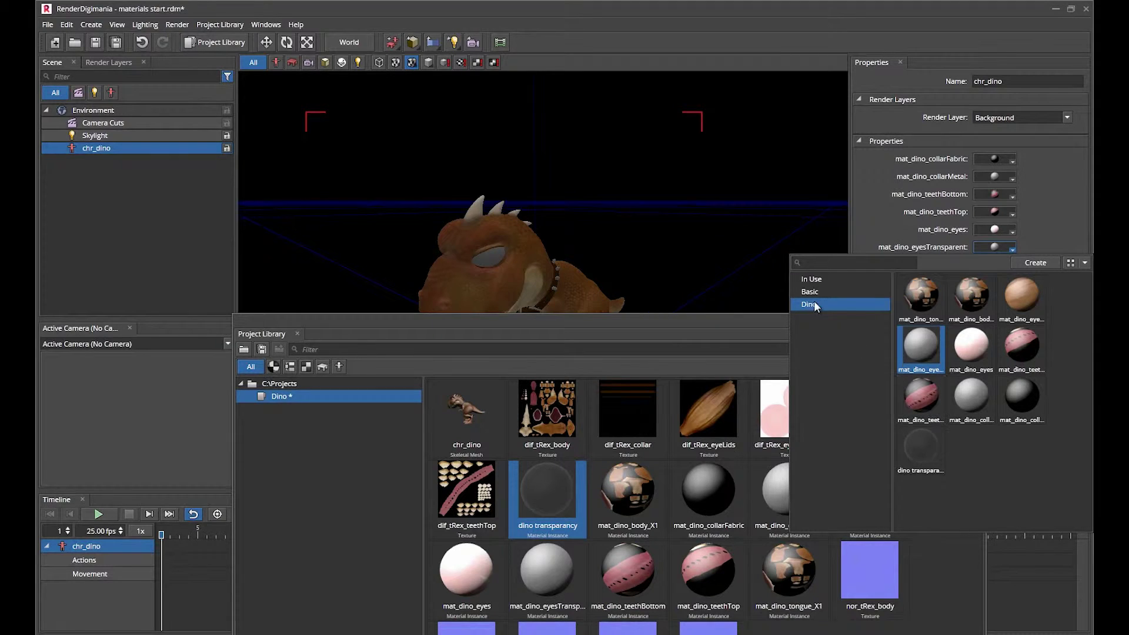
click(929, 442)
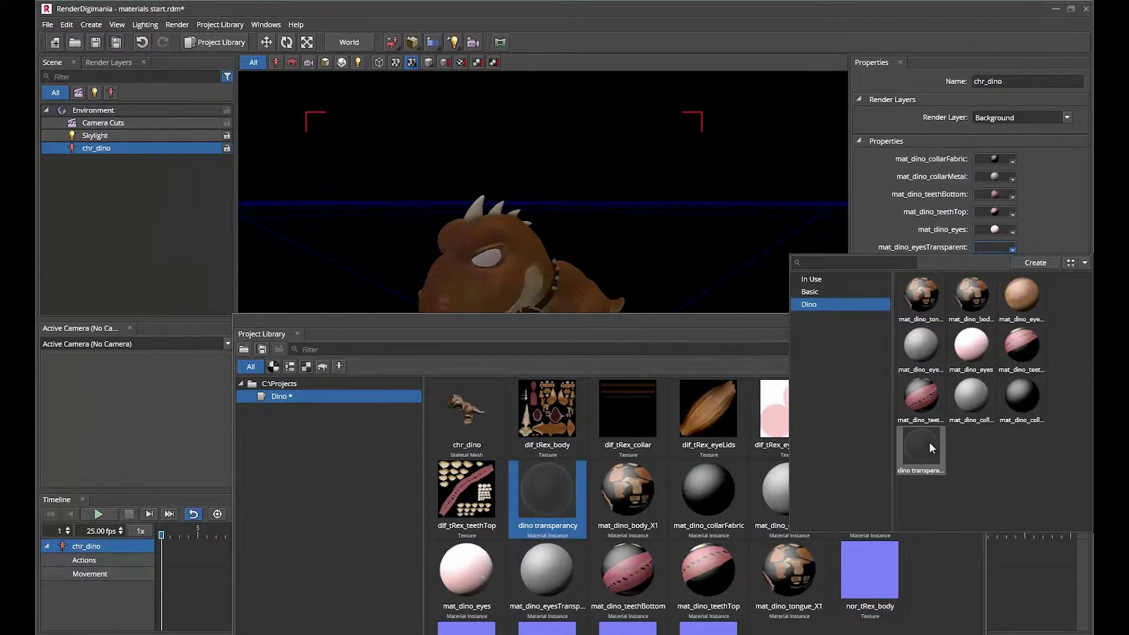
click(682, 254)
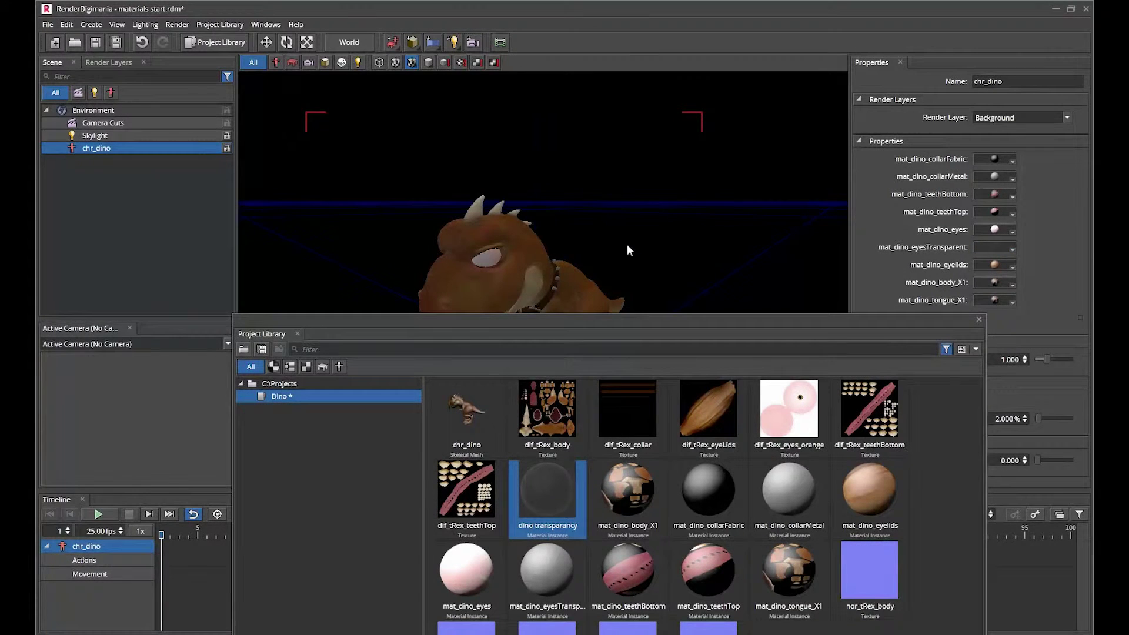
- Orbit the view around the dino to see its side profile and collar
middle_drag(598, 244, 626, 319)
middle_drag(639, 278, 575, 246)
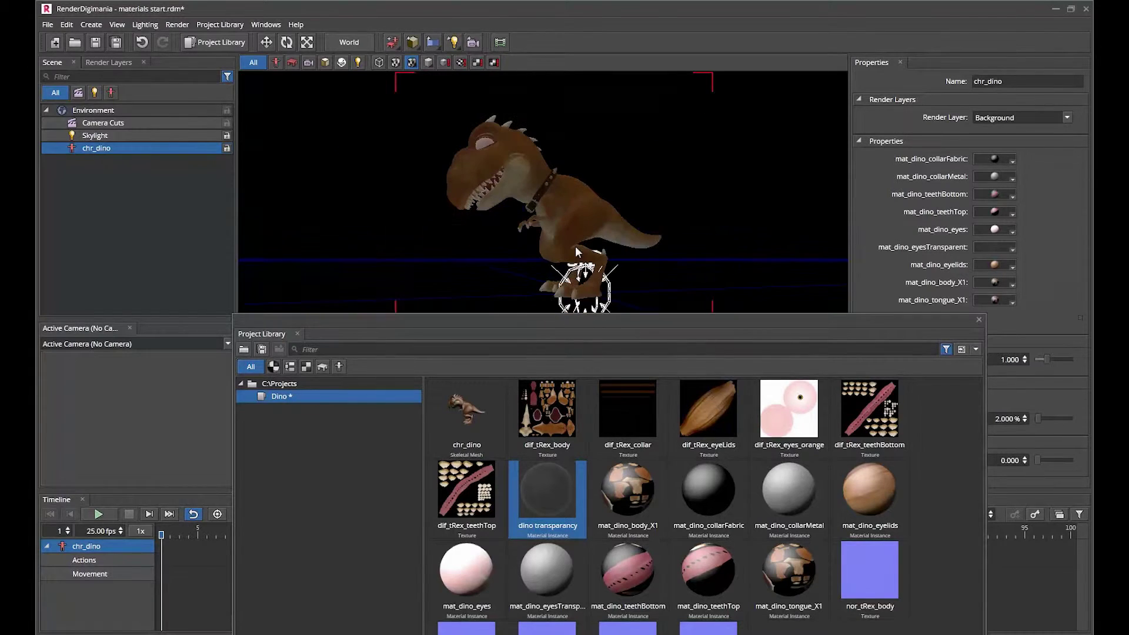
drag(633, 328, 450, 294)
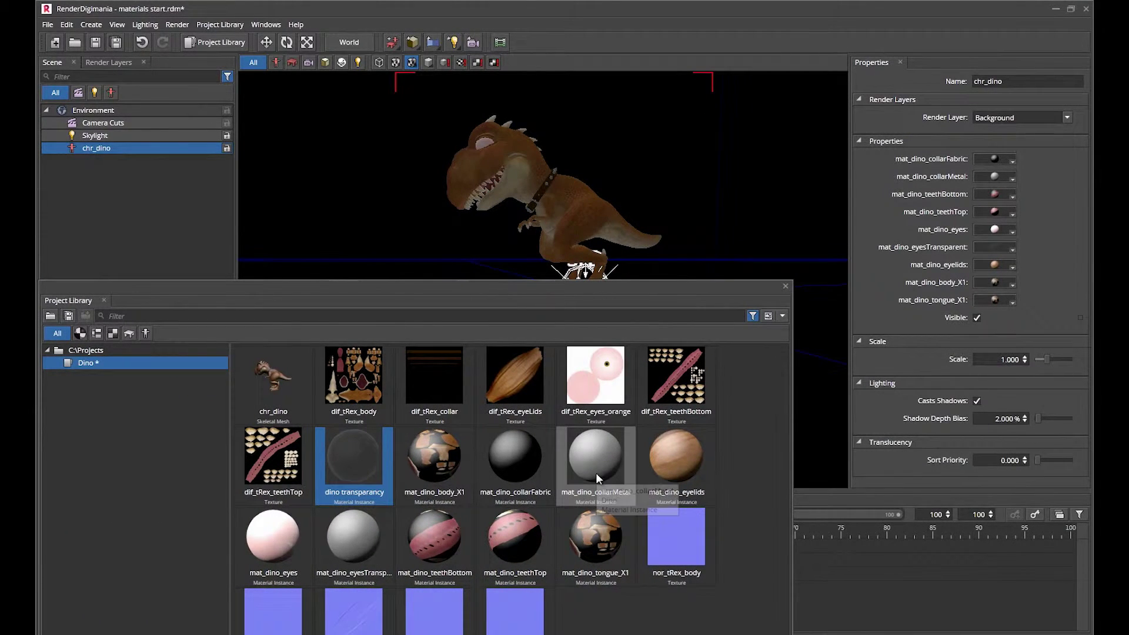
- Open the mat_dino_collarMetal editor and tint its Diffuse Texture colour green
click(612, 446)
right_click(612, 446)
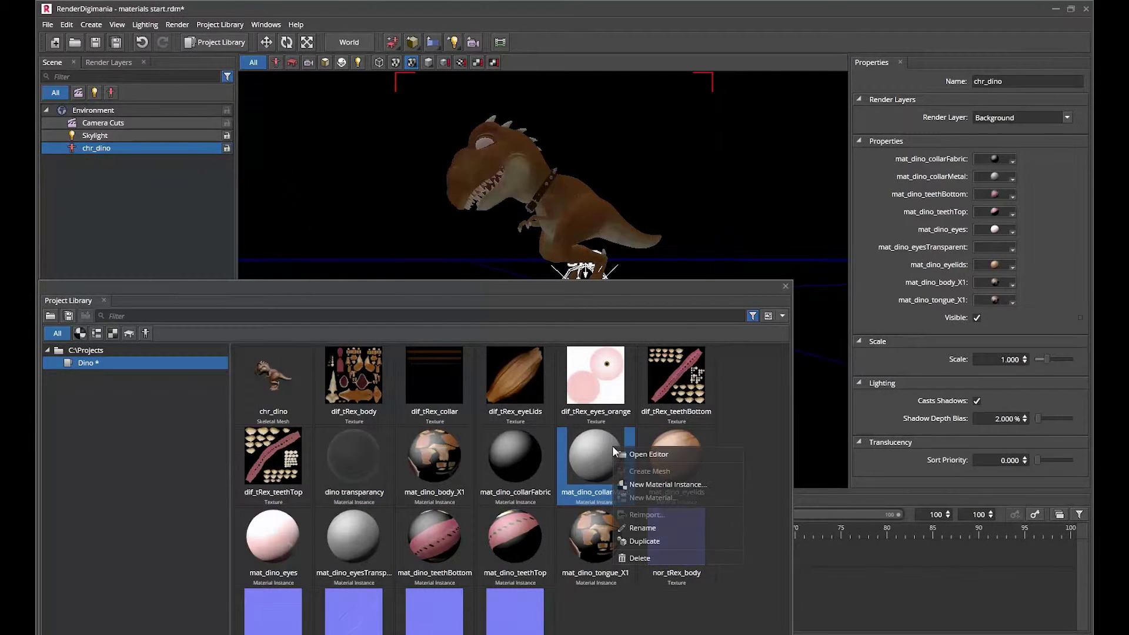
click(633, 457)
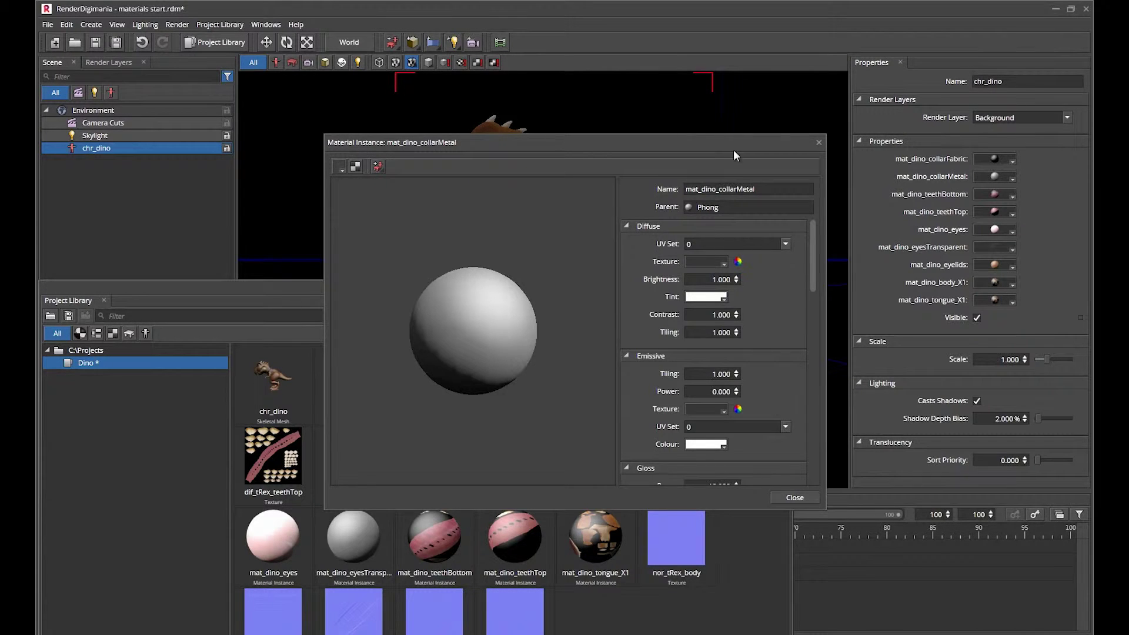
drag(733, 147, 733, 273)
click(739, 388)
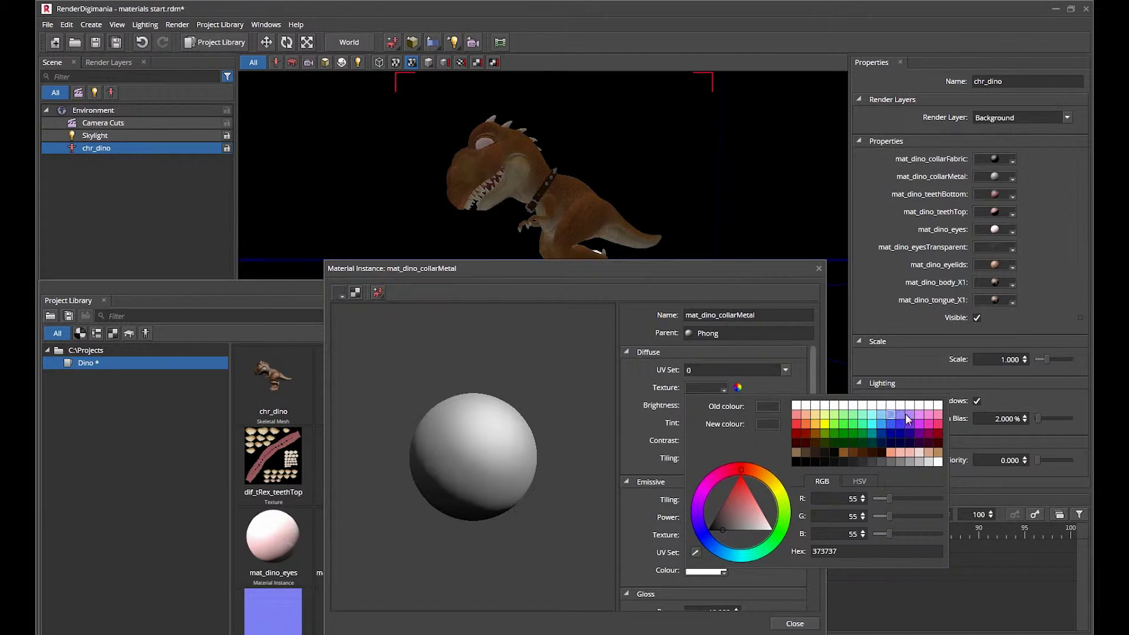
click(852, 433)
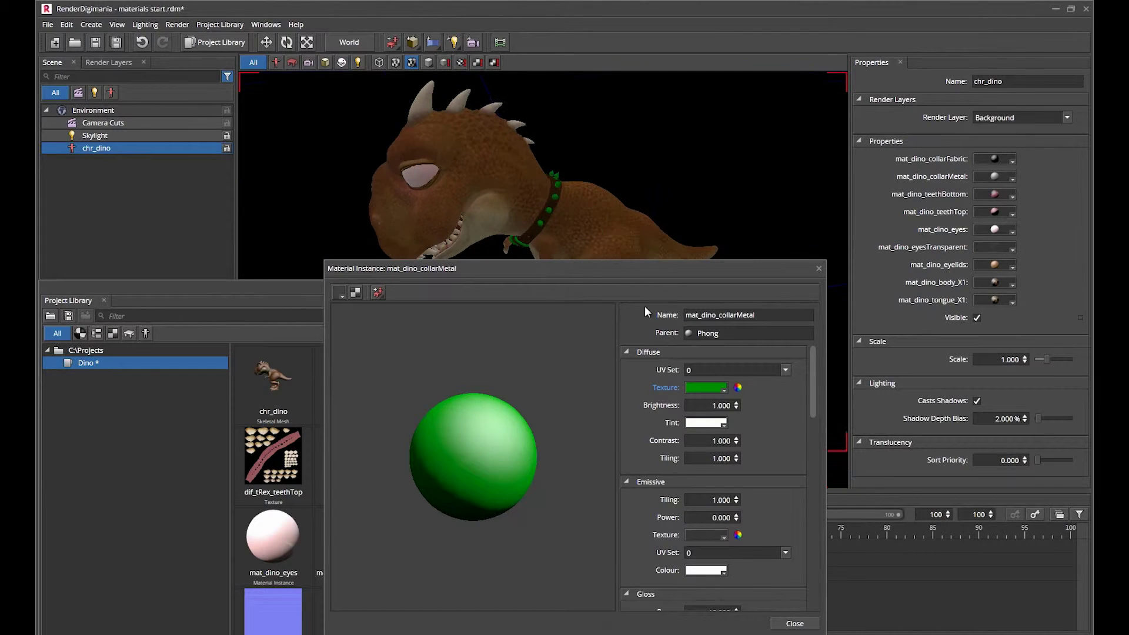
- Reset the diffuse texture, set it to bright green, and close the editor
right_click(670, 390)
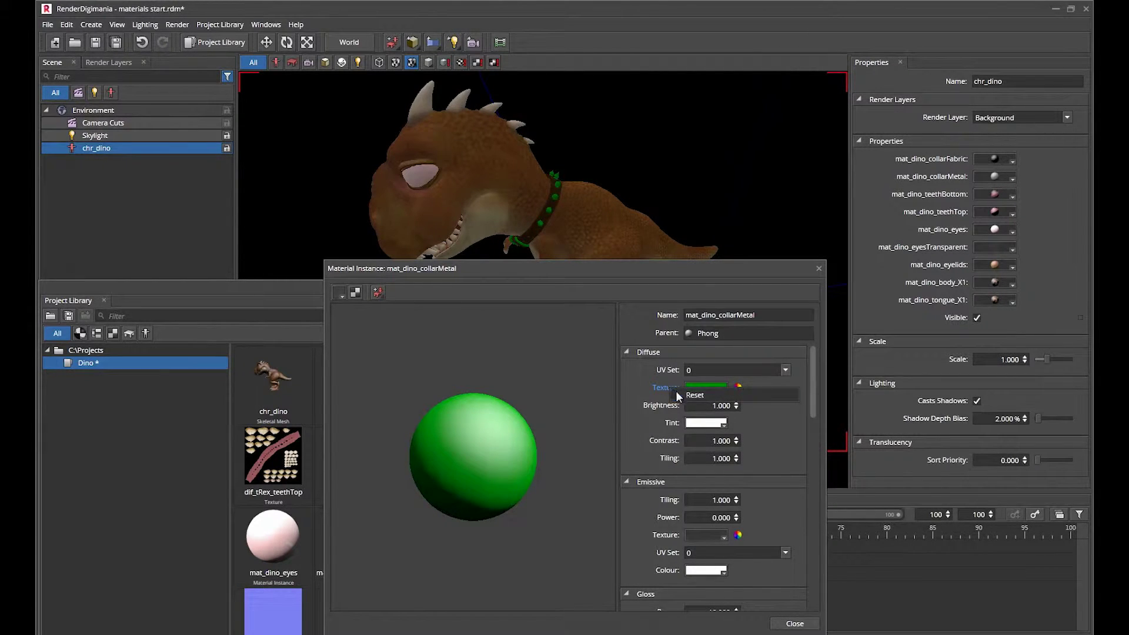
click(690, 396)
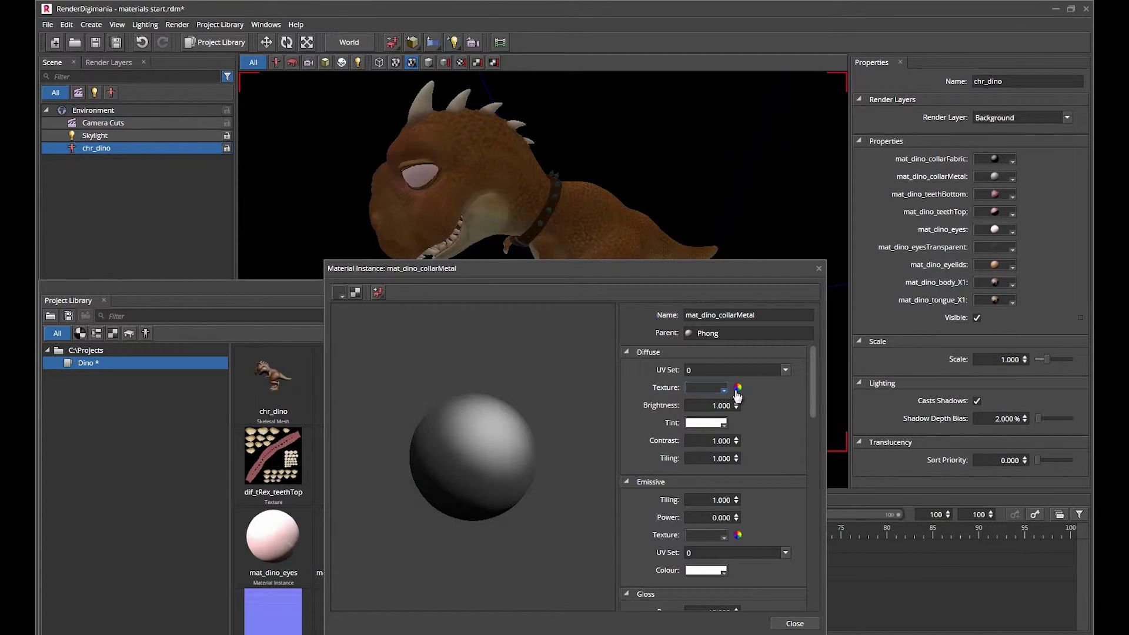
click(737, 389)
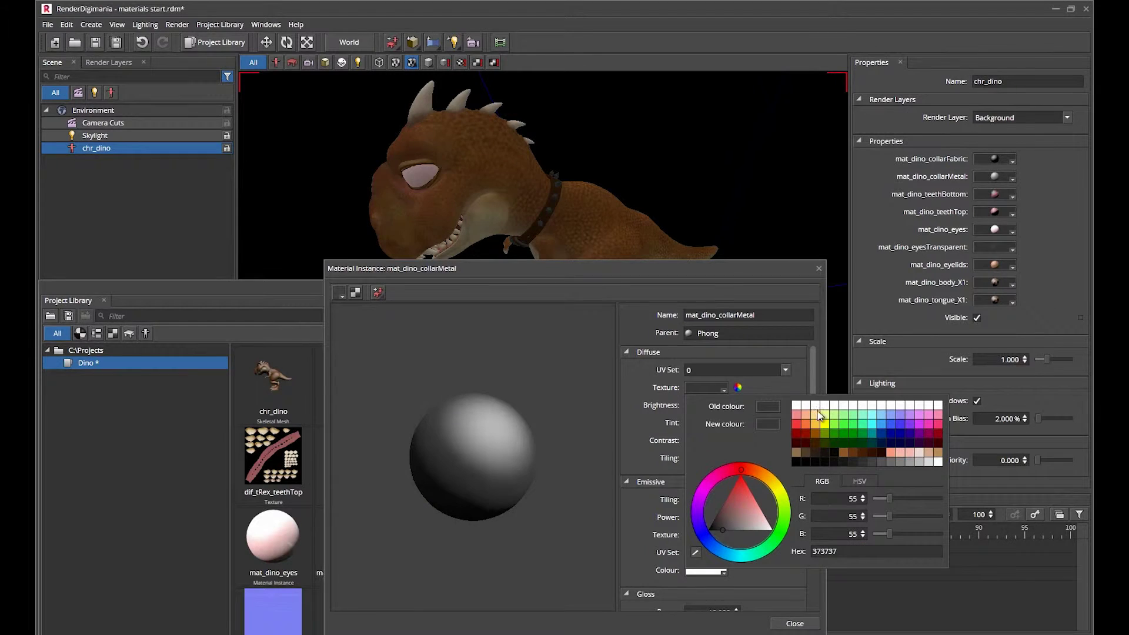
click(861, 434)
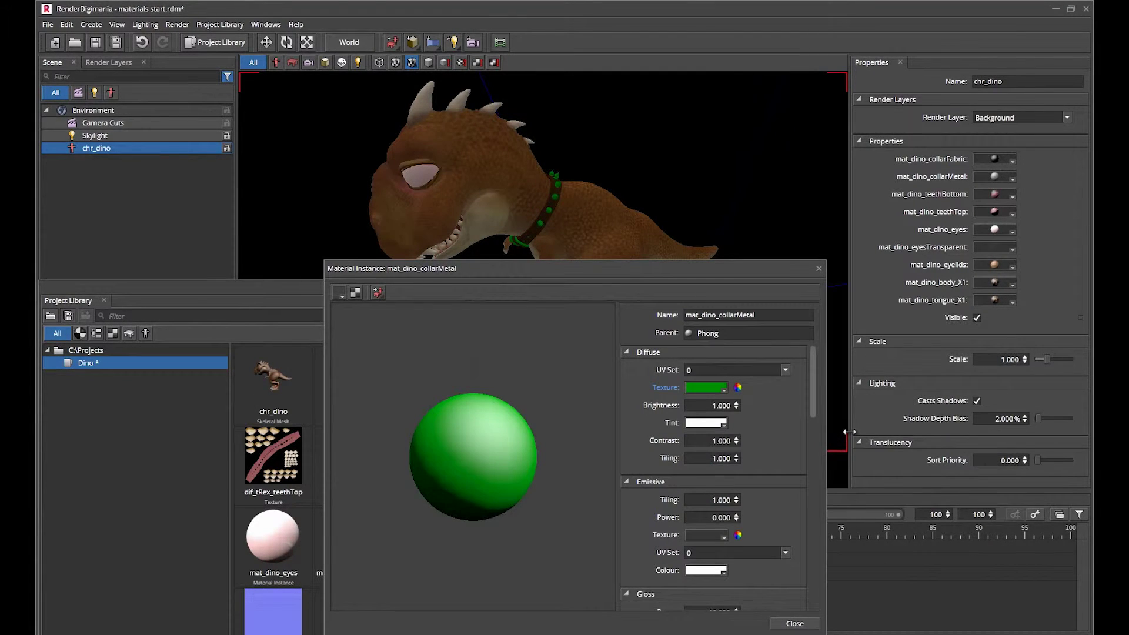
click(794, 623)
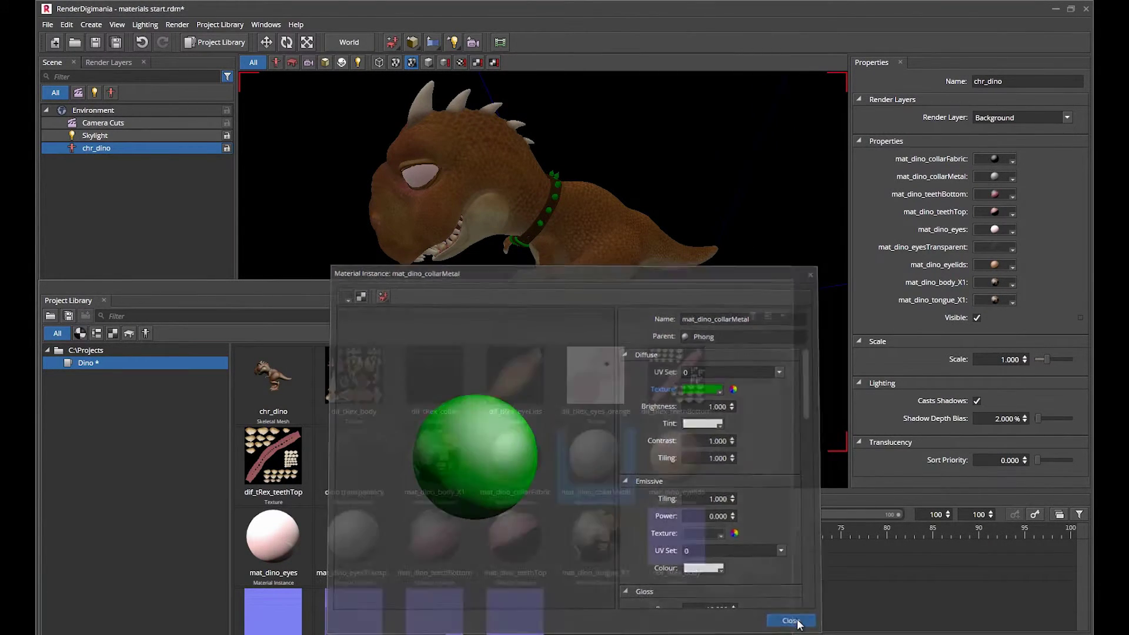
- Open the mat_dino_body_X1 material editor and scroll down to its Normal settings
drag(718, 289, 813, 221)
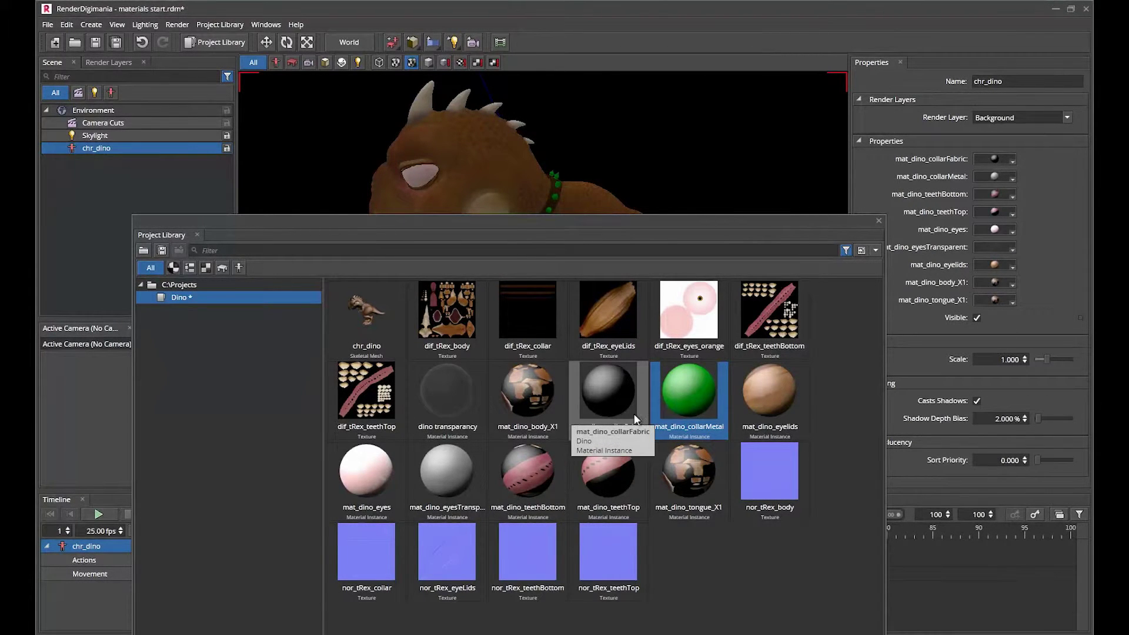
click(536, 403)
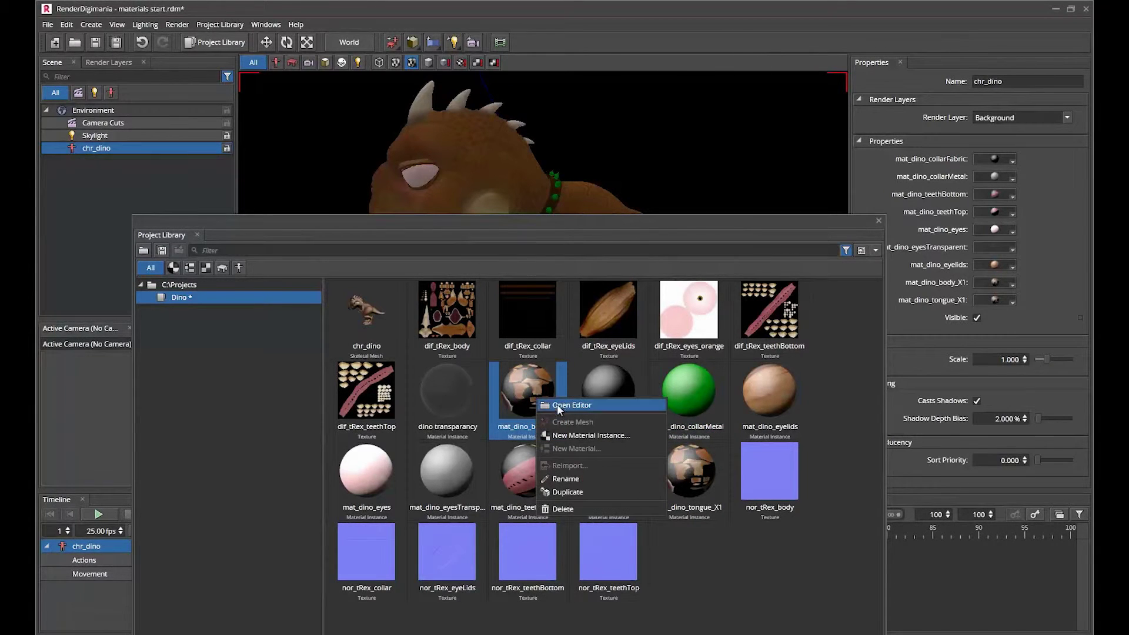
click(572, 408)
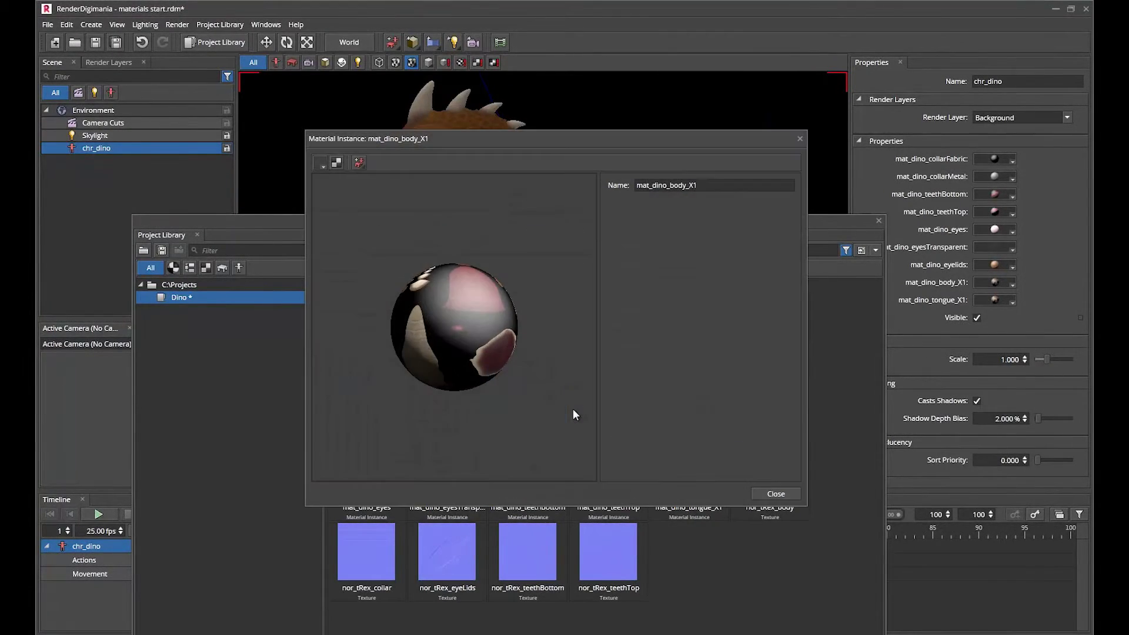
drag(792, 272, 784, 344)
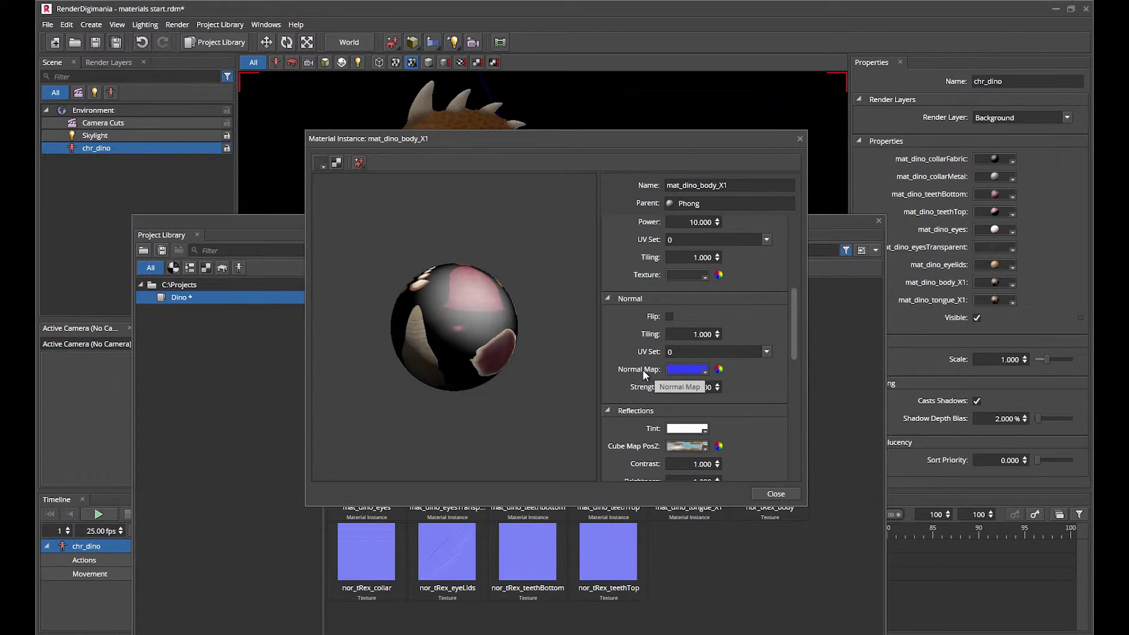
- Set the body material's Normal Map to the Dino texture nor_tRex_body
click(701, 370)
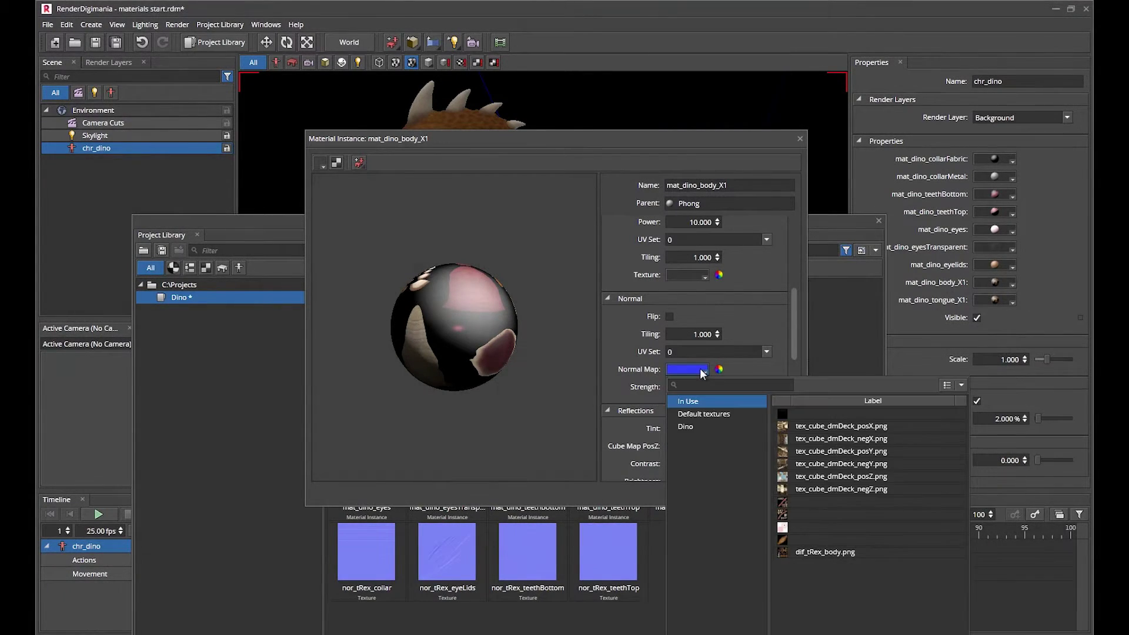
click(689, 426)
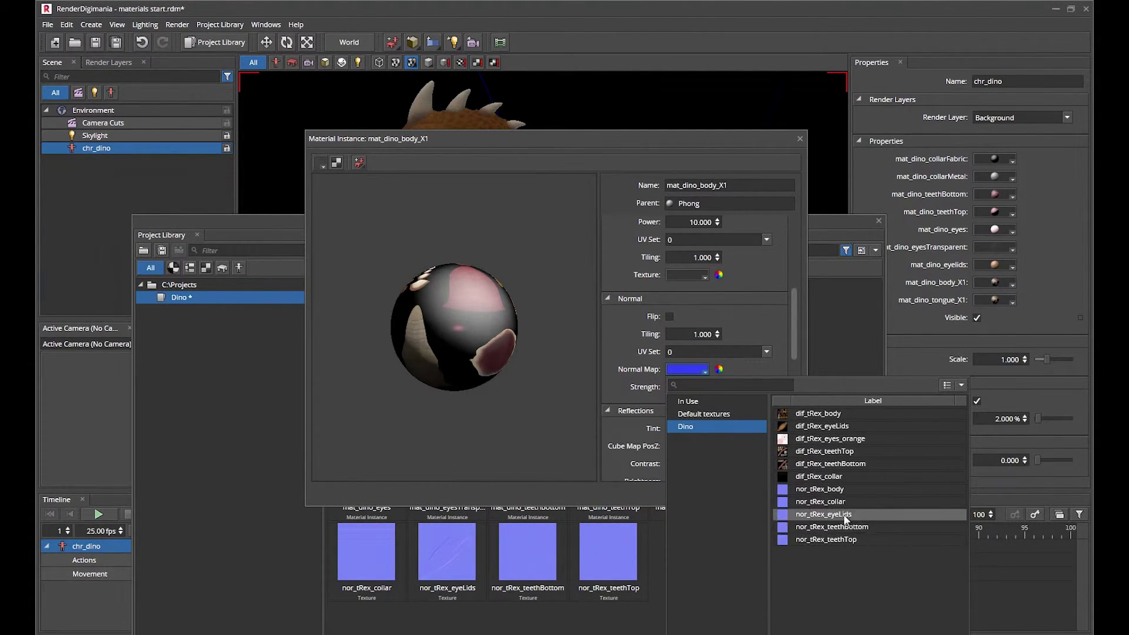
double_click(846, 489)
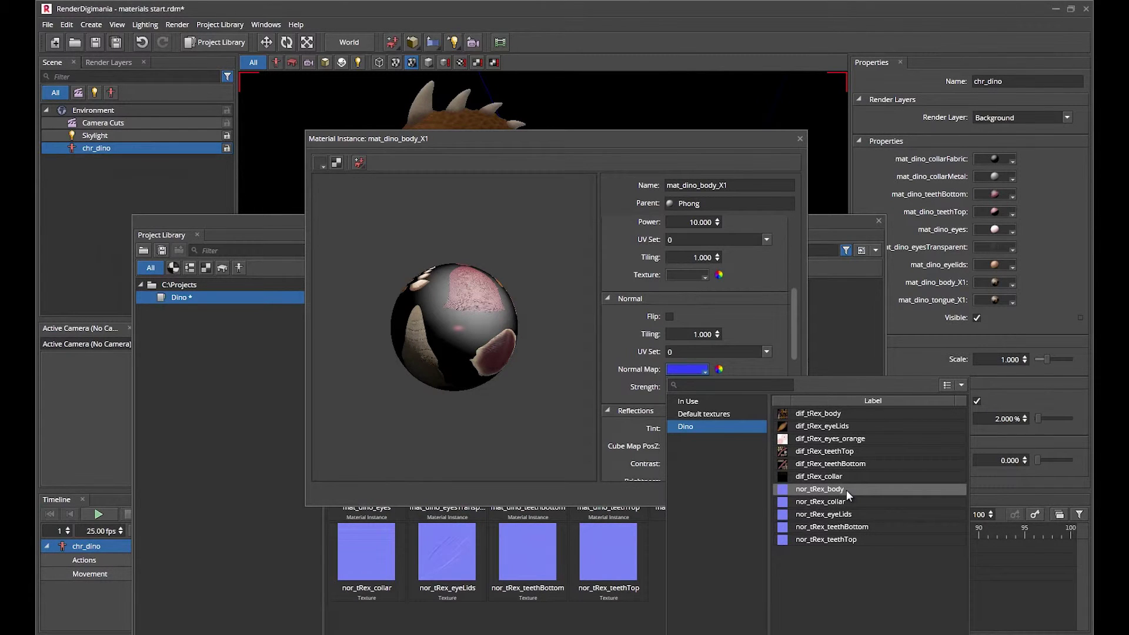
drag(709, 146, 492, 252)
drag(626, 224, 698, 463)
drag(457, 256, 410, 219)
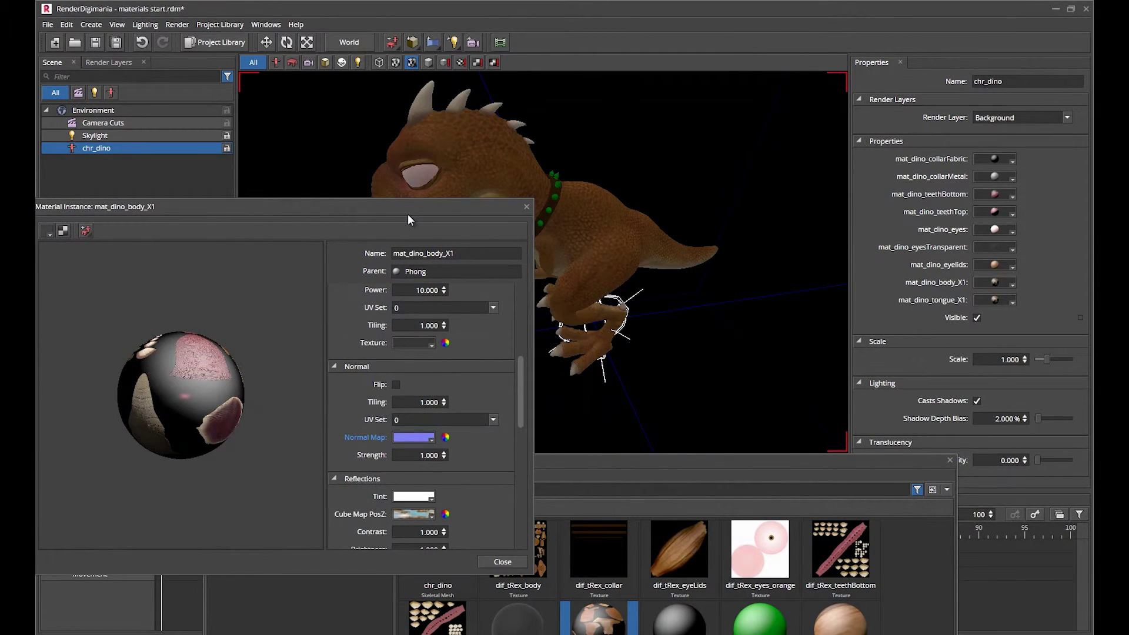
- Try normal Strength at 4.000, return it to 1.000, and close the editor
click(444, 452)
click(444, 453)
click(444, 453)
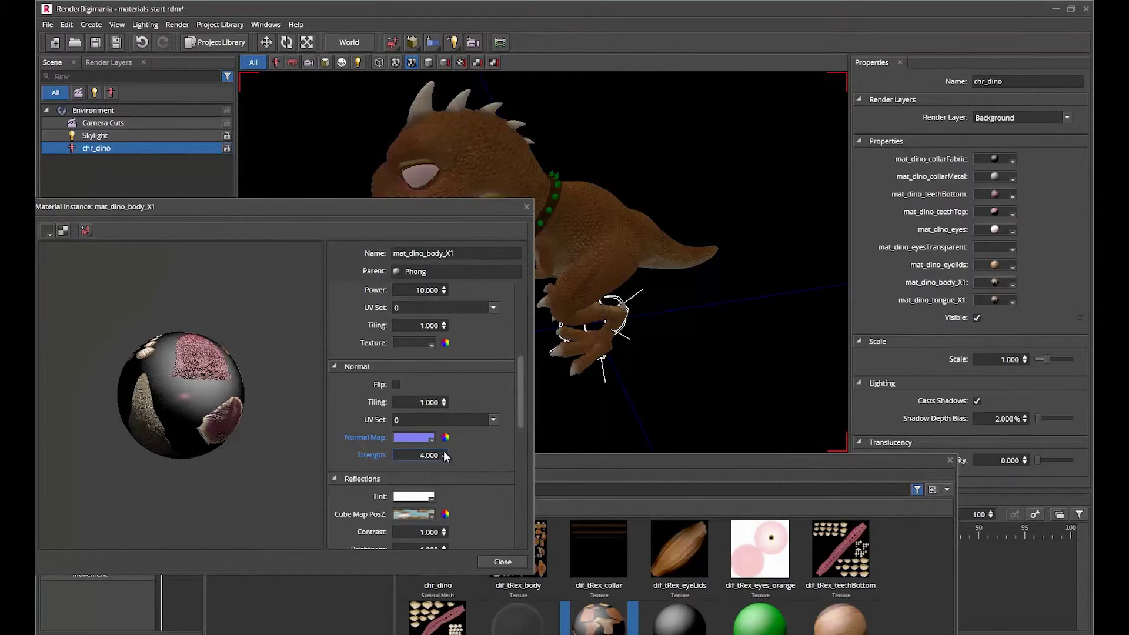
click(443, 458)
click(444, 458)
click(444, 458)
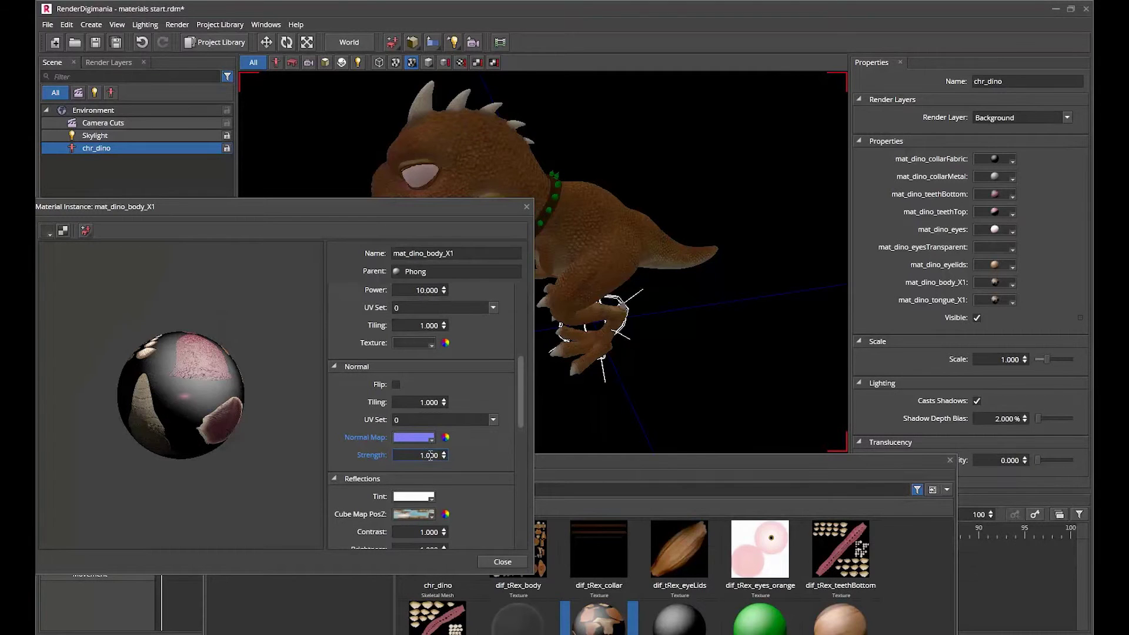
click(501, 562)
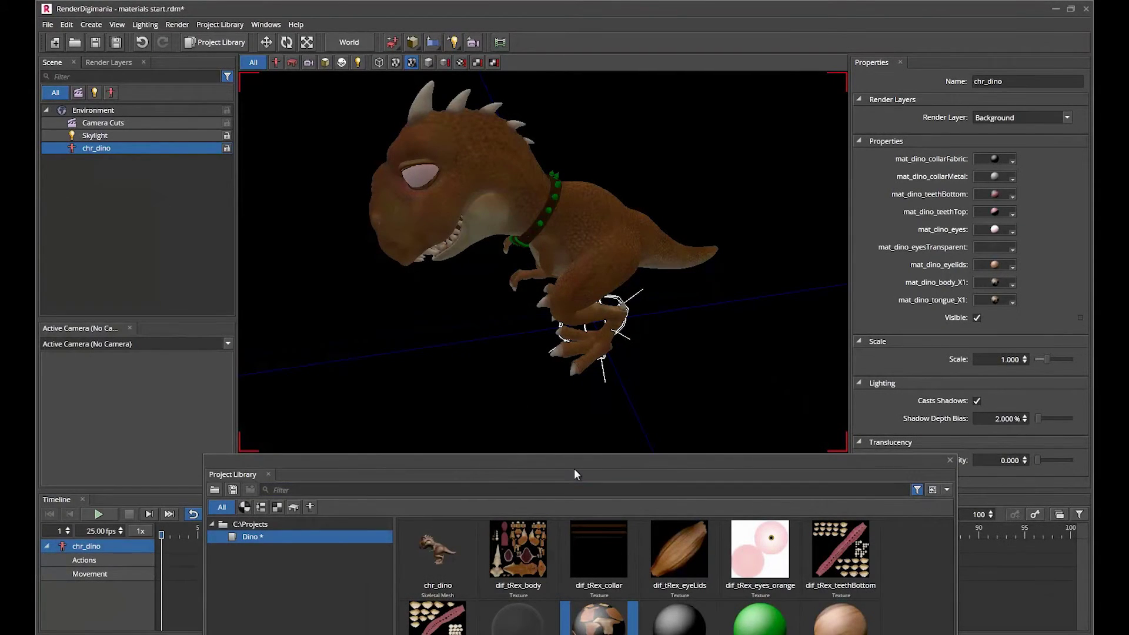
- Dismiss the Project Library with Escape and orbit to frame the dino from its other side
drag(562, 461, 440, 197)
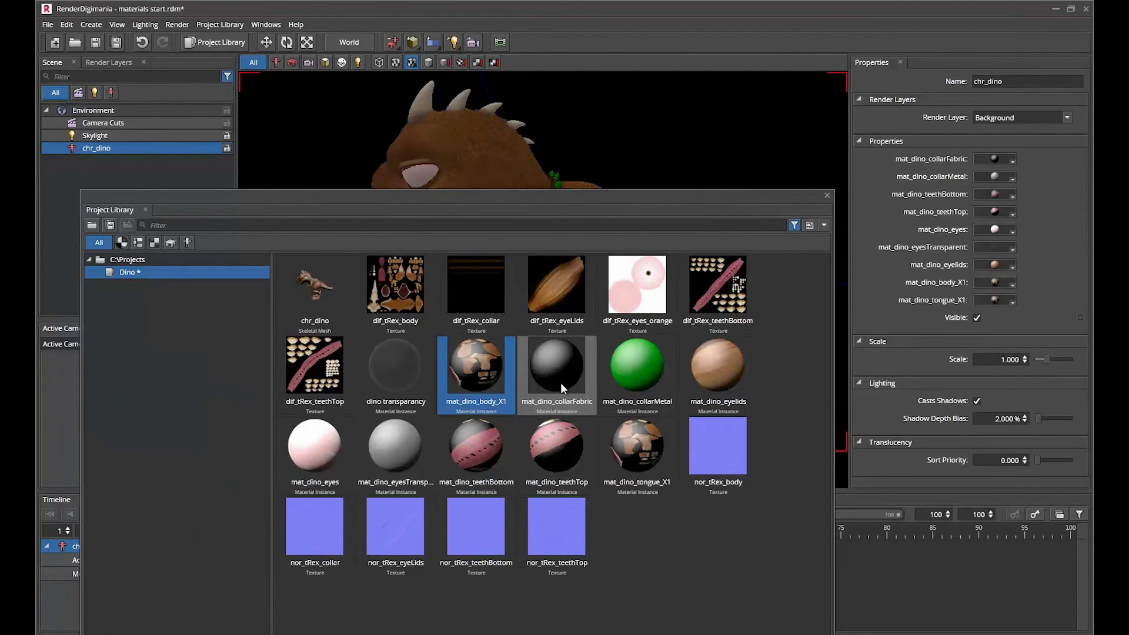
key(Escape)
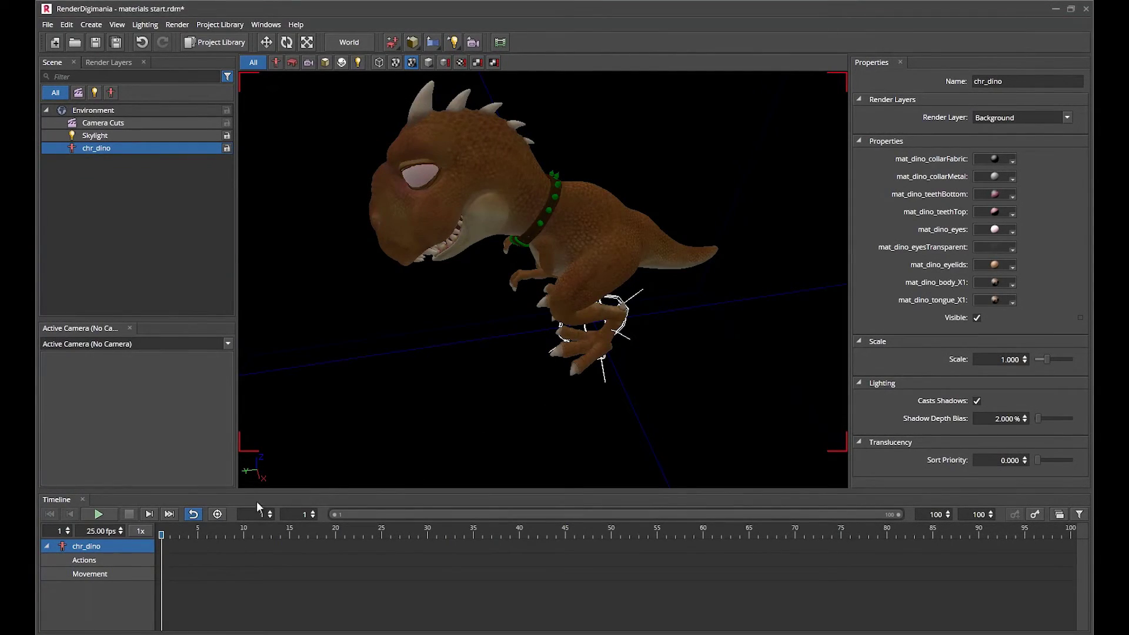
middle_drag(398, 367, 493, 319)
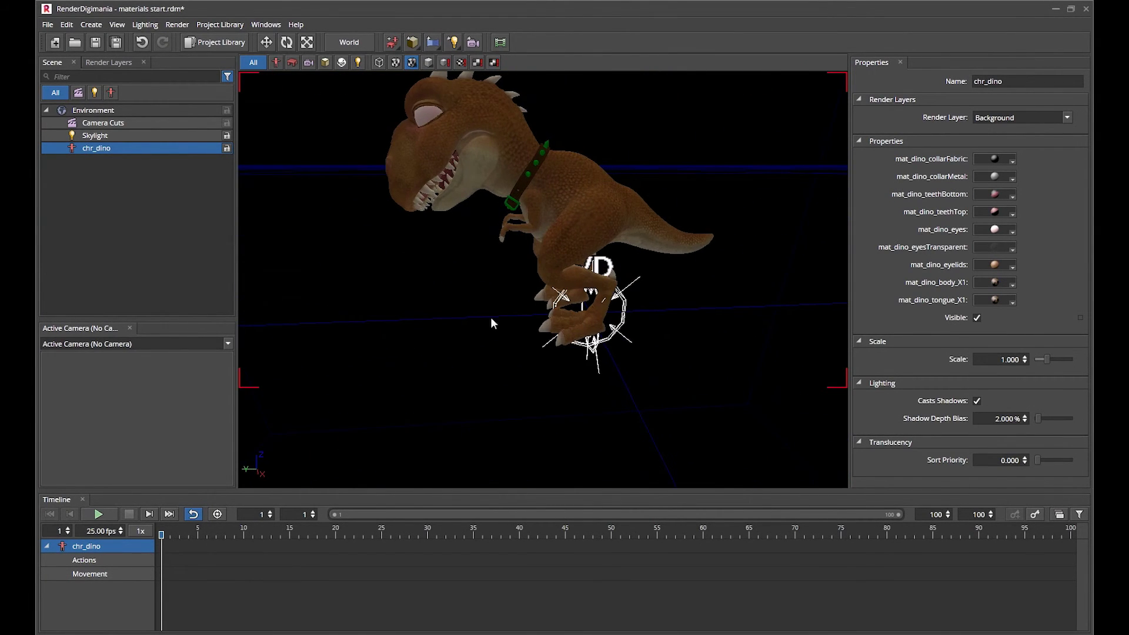
middle_drag(553, 286, 581, 297)
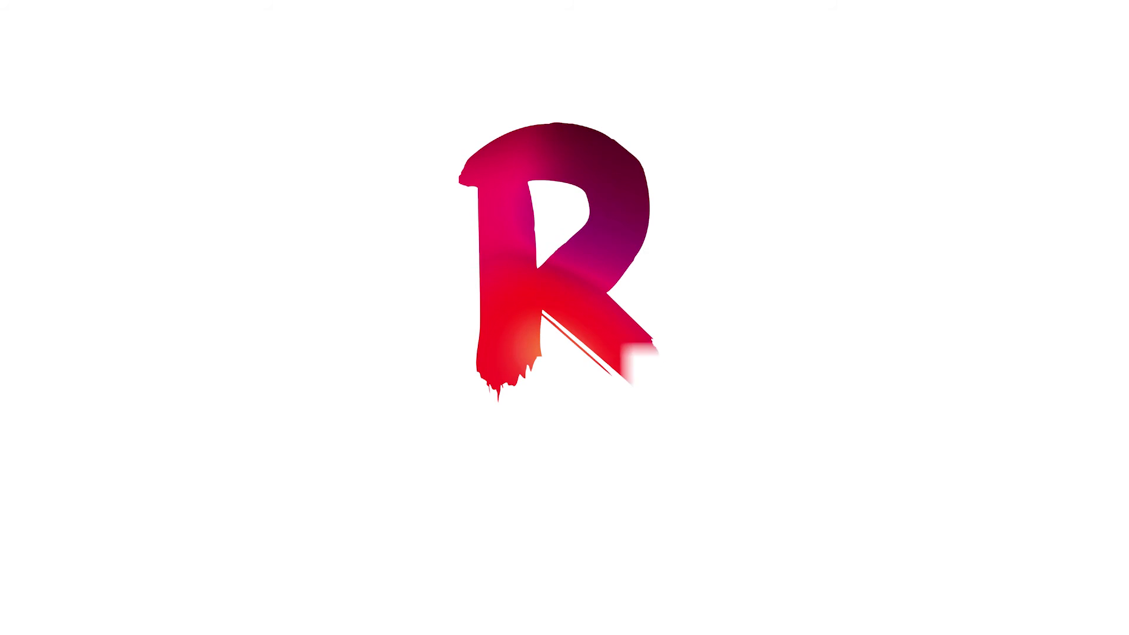